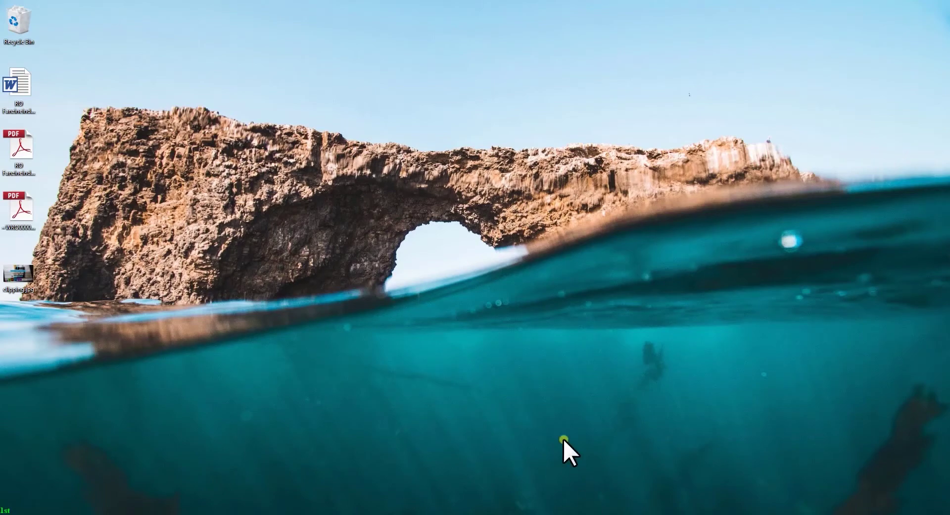
Switch to Photoshop and open Untitled-1.png, the cut-out of the man and dog, from the file browser
left_click(353, 514)
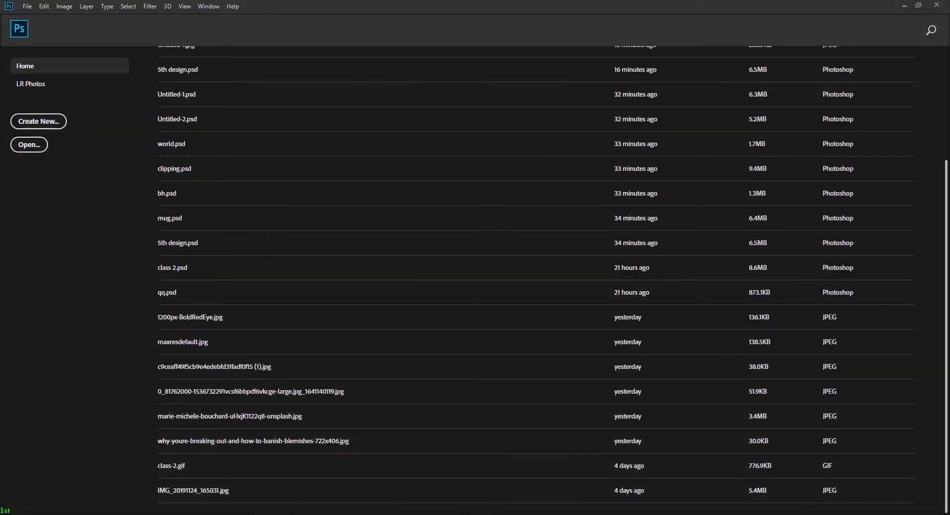
left_click(273, 513)
left_click_drag(215, 150, 384, 166)
key("ctrl+0")
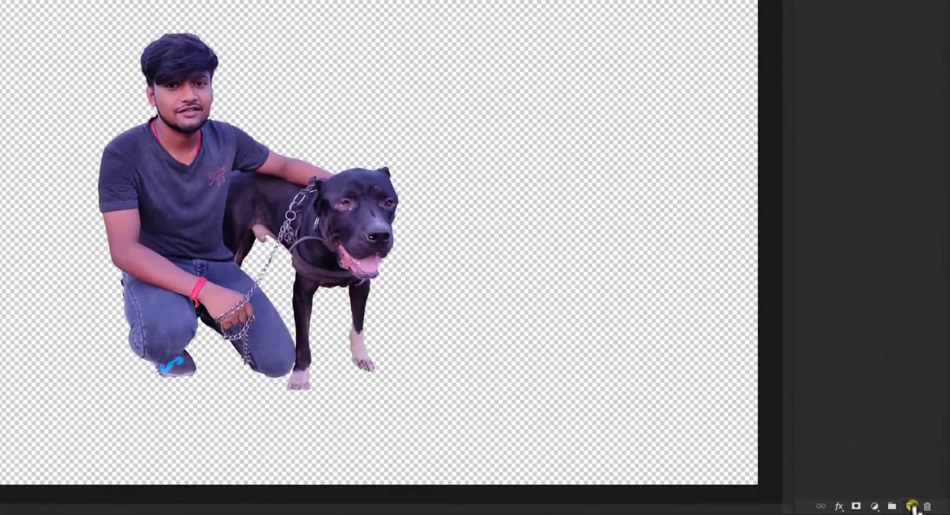
Add a new layer filled with the purple foreground colour and place it below Layer 1 as the background
left_click(912, 506)
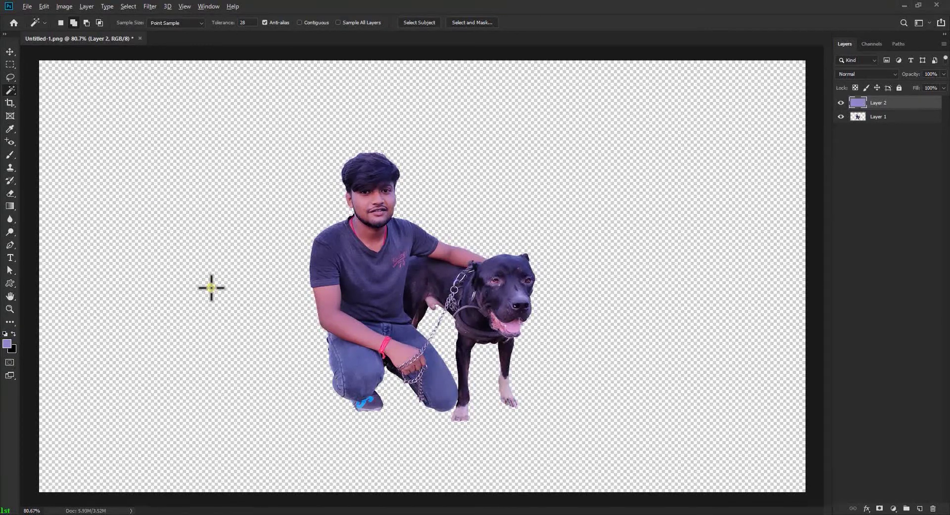
key("alt+BackSpace")
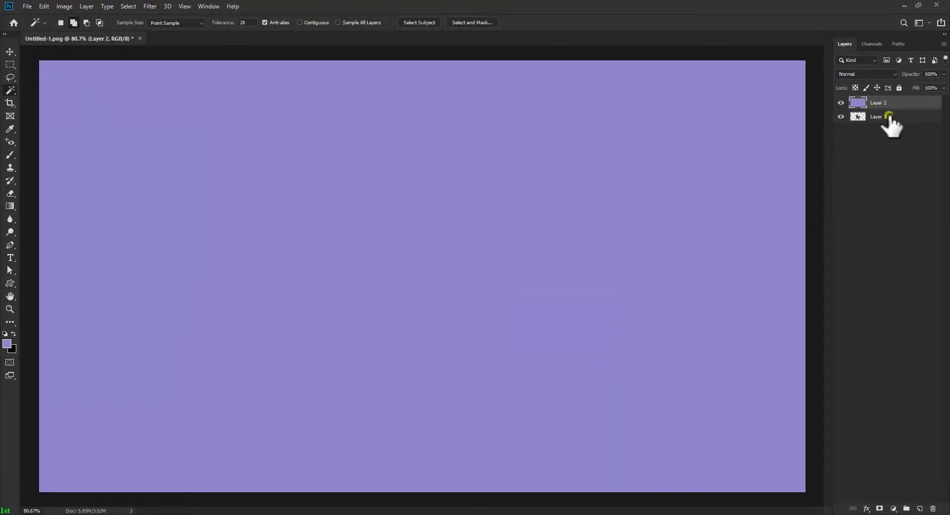
left_click_drag(903, 103, 895, 143)
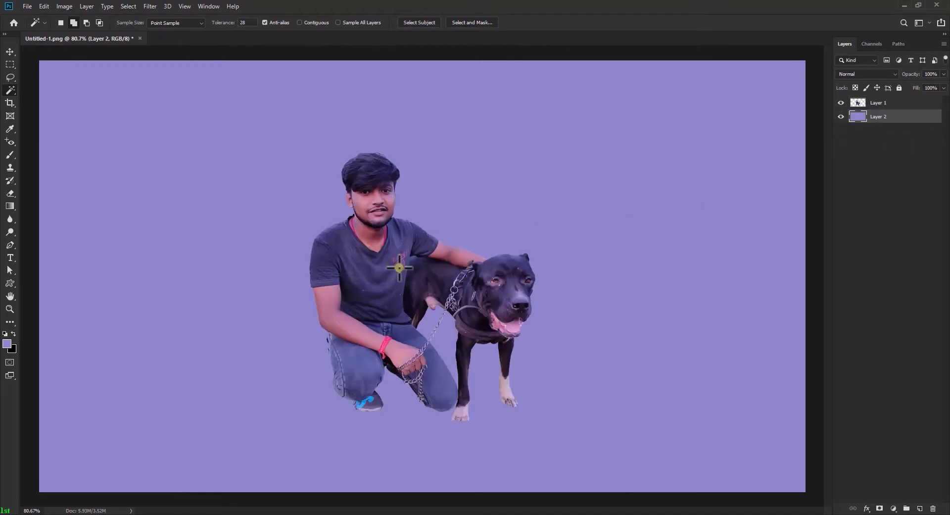
Move the man-and-dog cut-out on Layer 1 slightly right and down on the canvas
scroll(411, 272, "down", 1)
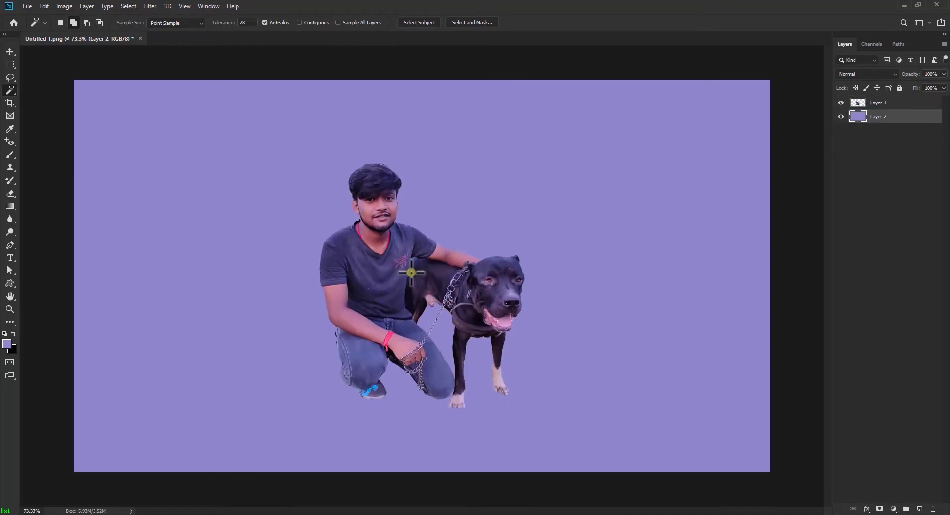
left_click(9, 52)
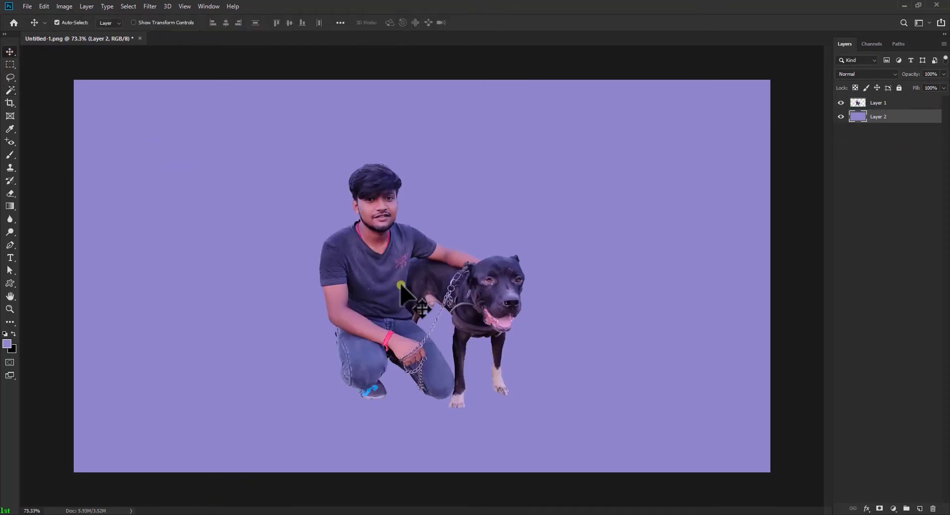
left_click_drag(366, 283, 391, 292)
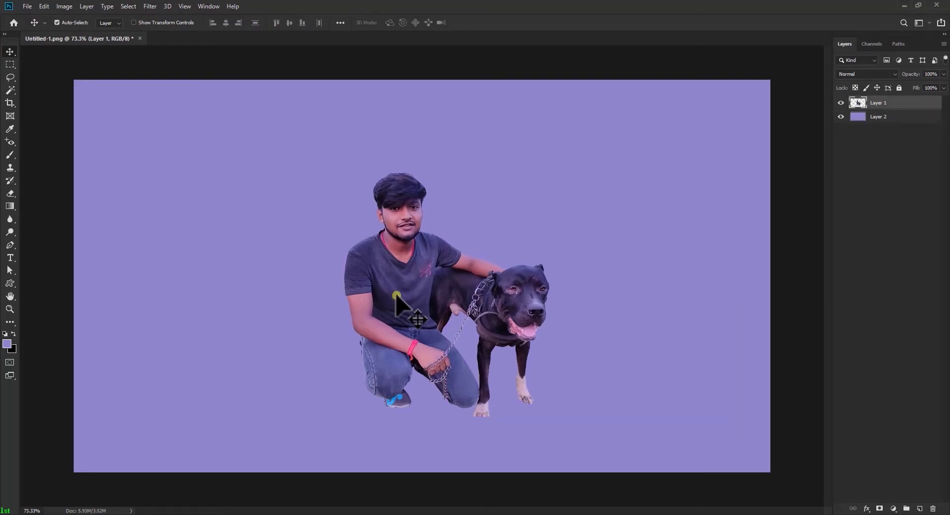
scroll(418, 278, "up", 2)
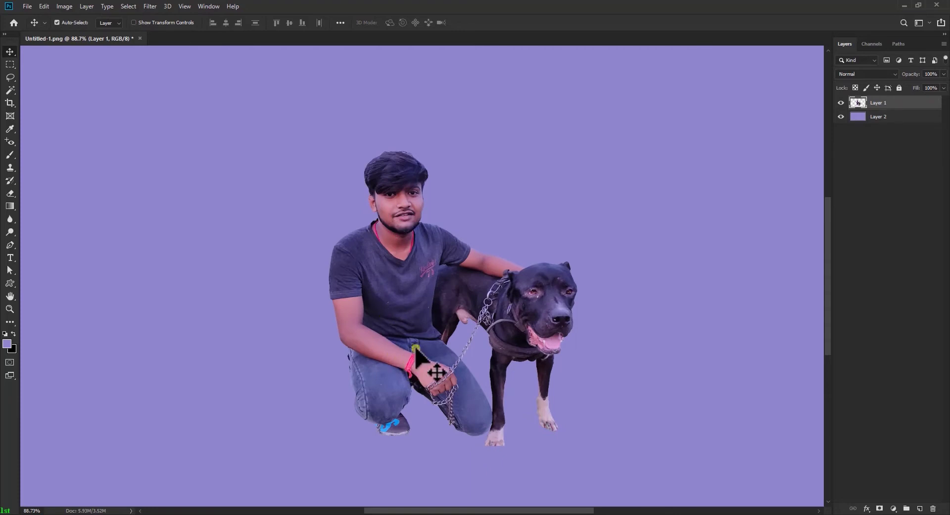
scroll(415, 349, "down", 2)
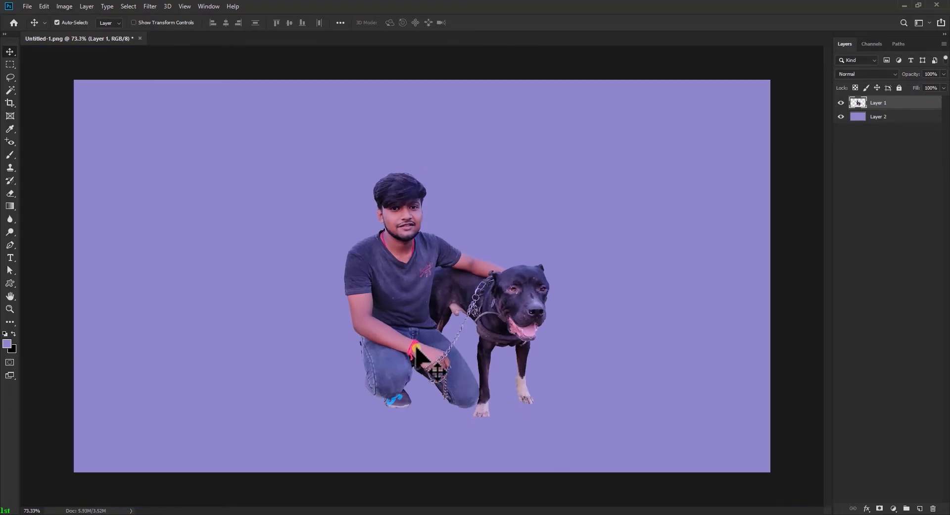
Add a Hue/Saturation adjustment layer above Layer 1 and set its hue to +18
left_click(882, 507)
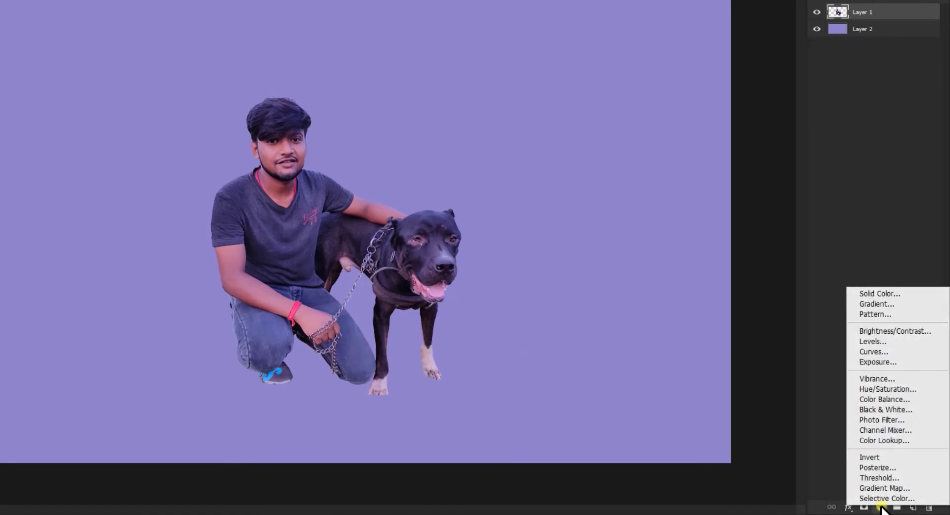
left_click(883, 390)
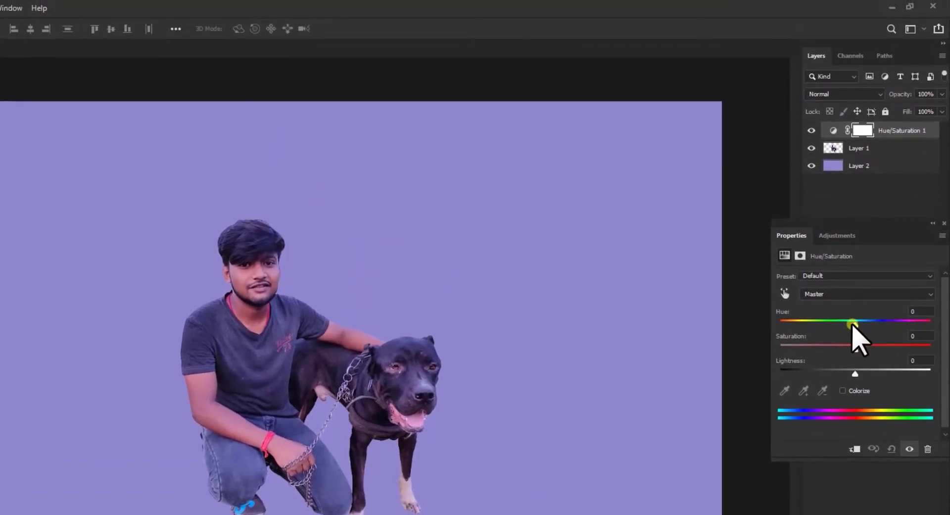
left_click_drag(855, 322, 807, 309)
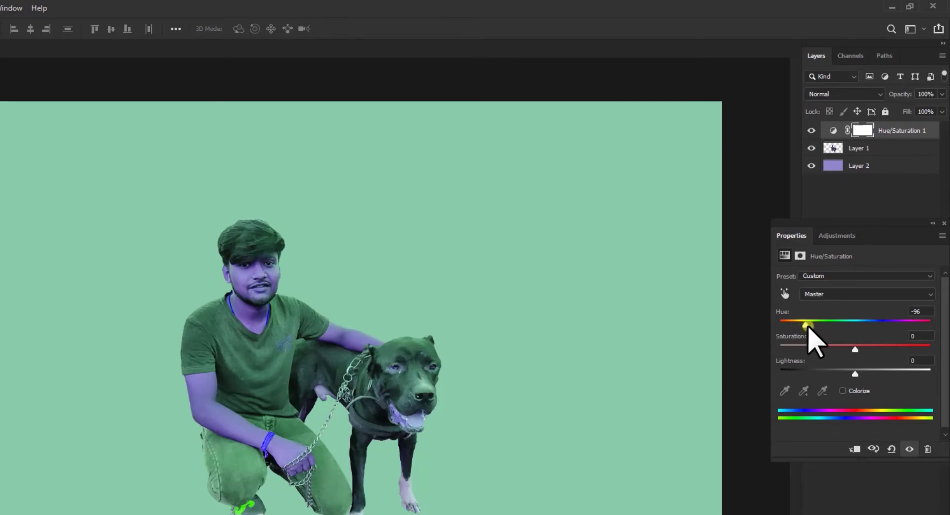
left_click_drag(806, 322, 864, 319)
left_click_drag(876, 225, 671, 193)
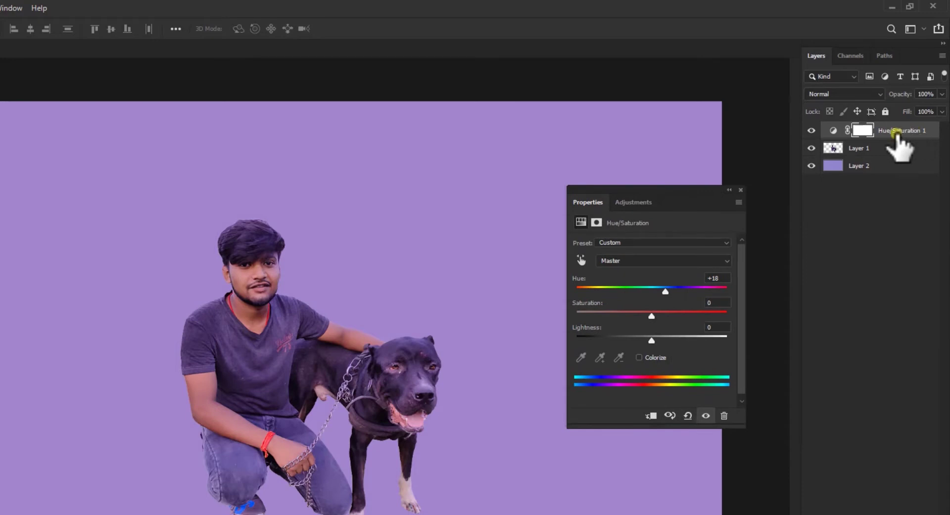
left_click(651, 416)
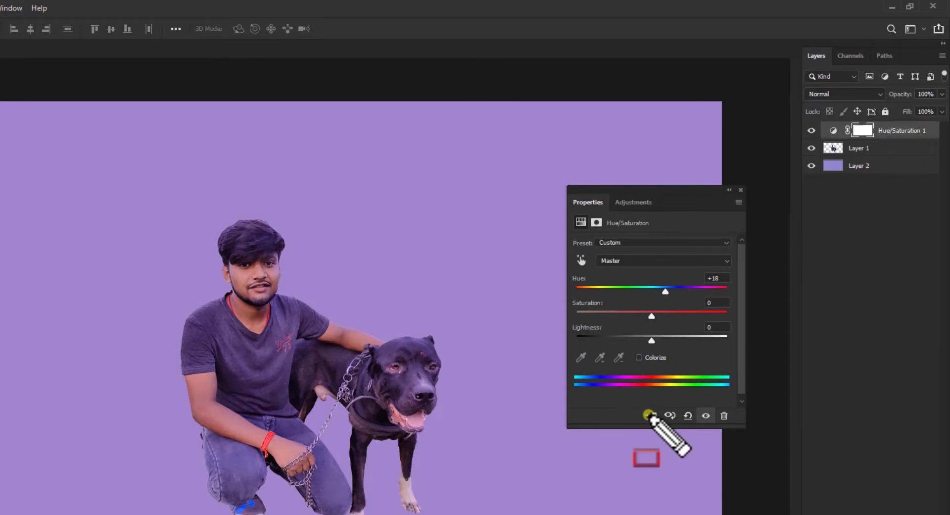
left_click_drag(668, 433, 660, 428)
key("Escape")
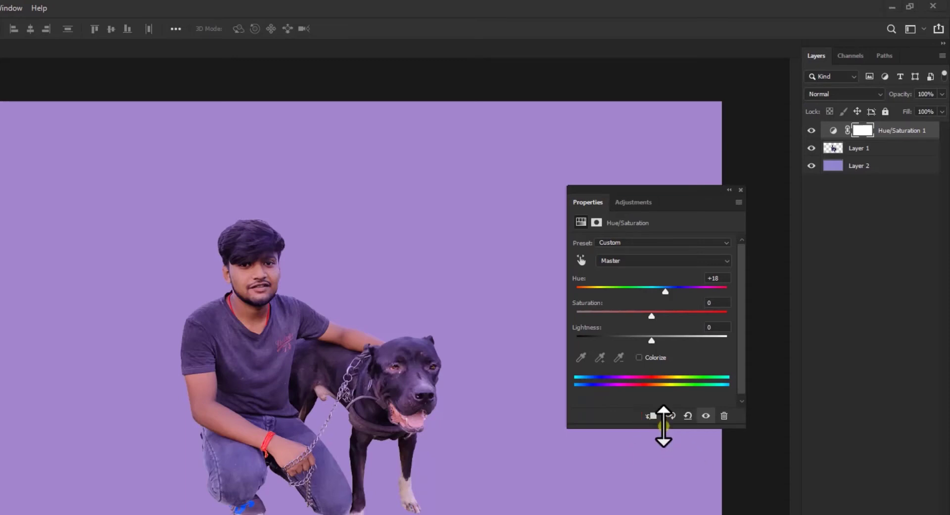
right_click(893, 131)
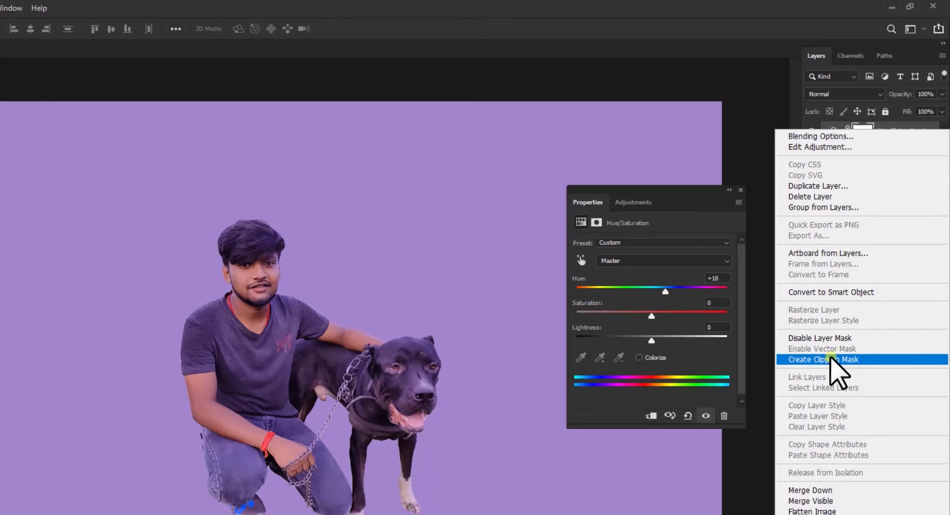
left_click(762, 263)
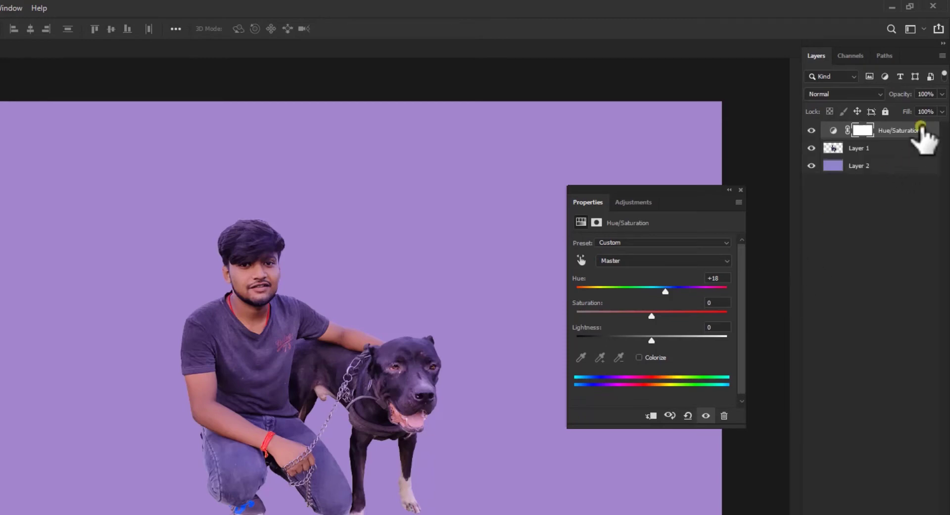
Clip the Hue/Saturation adjustment layer to Layer 1 so it affects only the man and dog
left_click_drag(921, 130, 888, 136)
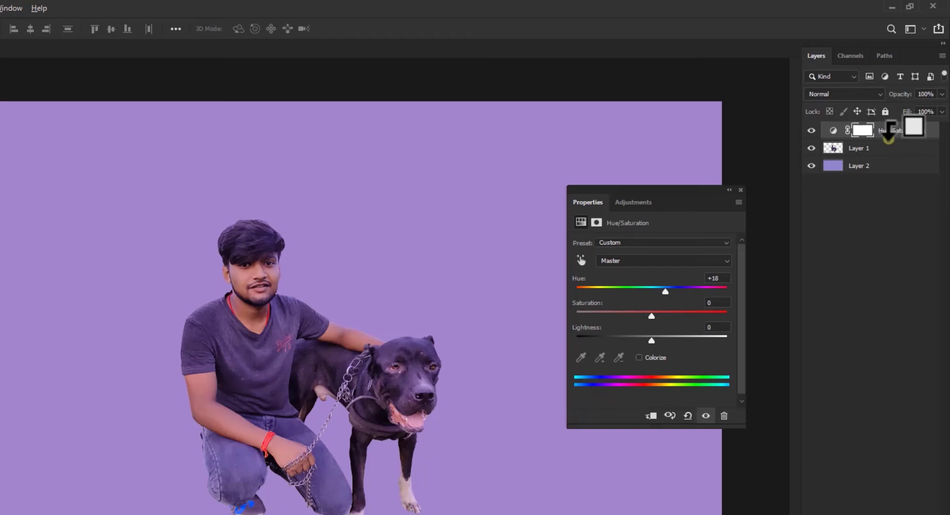
left_click_drag(889, 133, 889, 141)
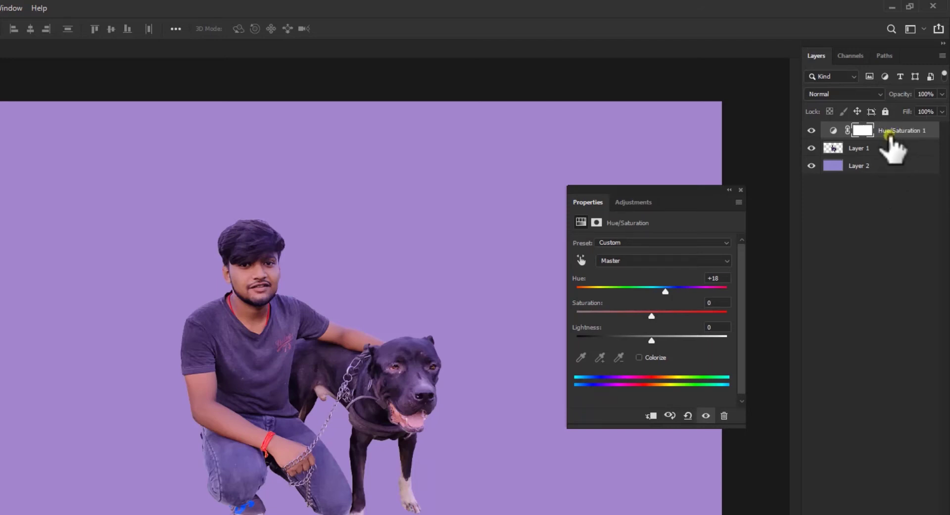
left_click_drag(890, 135, 886, 140)
scroll(234, 435, "down", 2)
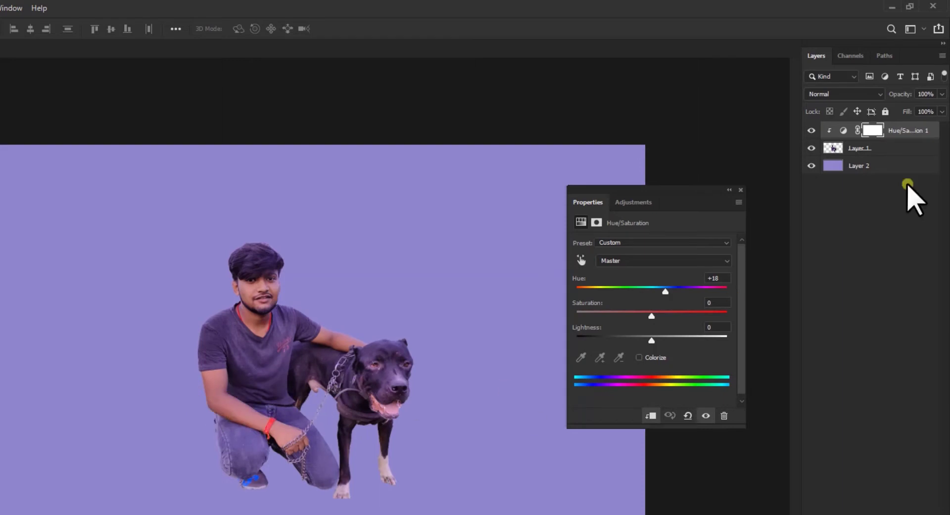
Set the clipped adjustment's hue to -162 and close its settings
left_click_drag(666, 291, 581, 288)
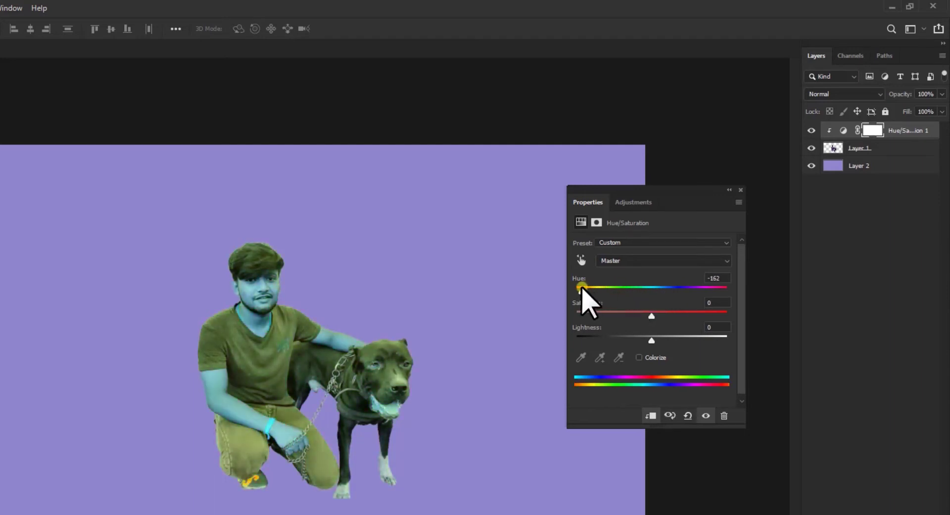
key("ctrl+plus")
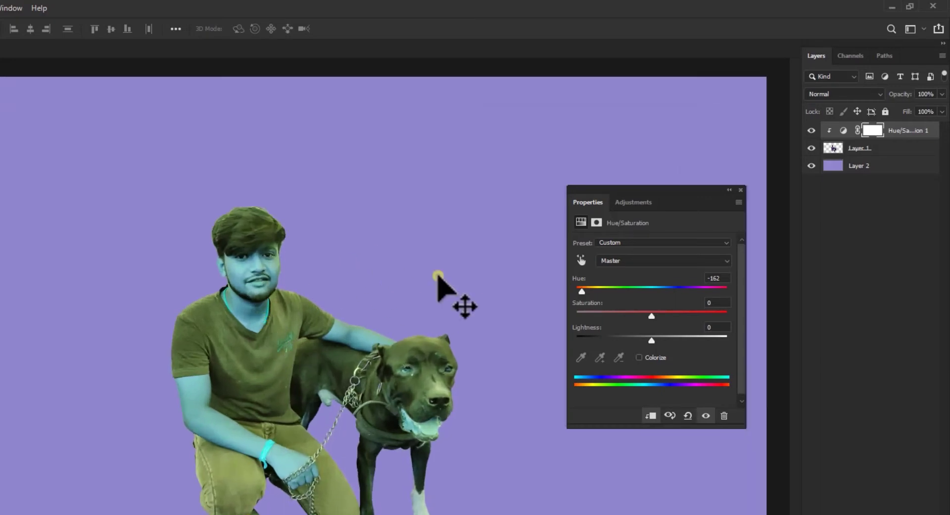
left_click(741, 190)
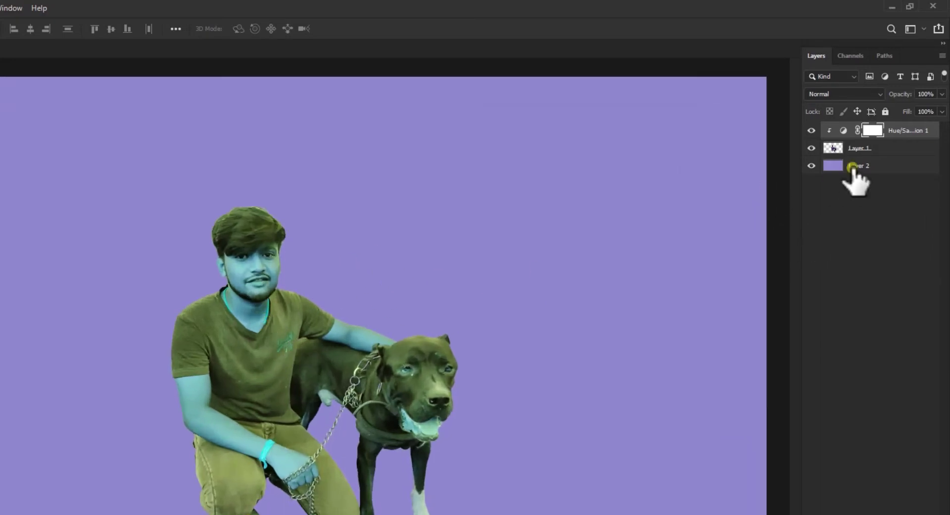
Try the opacity and fill settings of the clipped Hue/Saturation adjustment layer
left_click(907, 131)
left_click(942, 94)
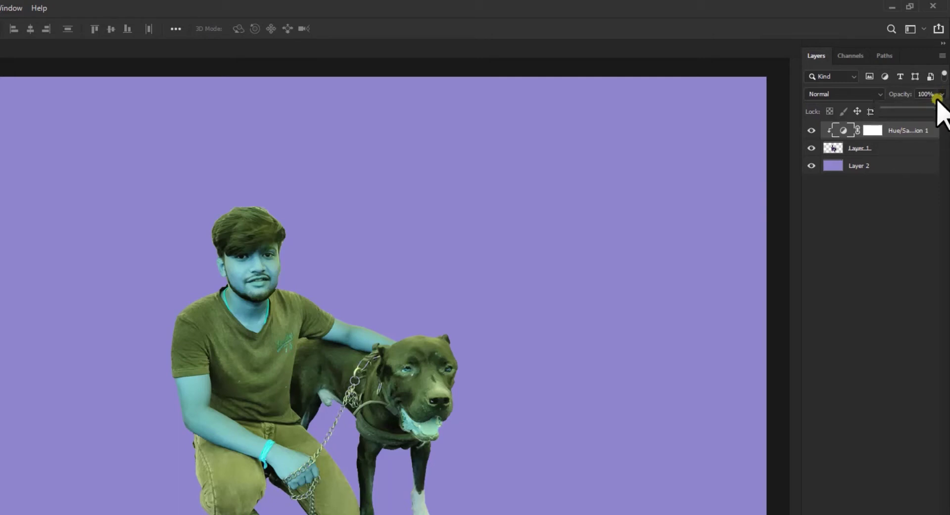
mouse_move(942, 107)
left_mouse_down()
mouse_move(909, 112)
mouse_move(949, 120)
left_mouse_up()
left_click(905, 190)
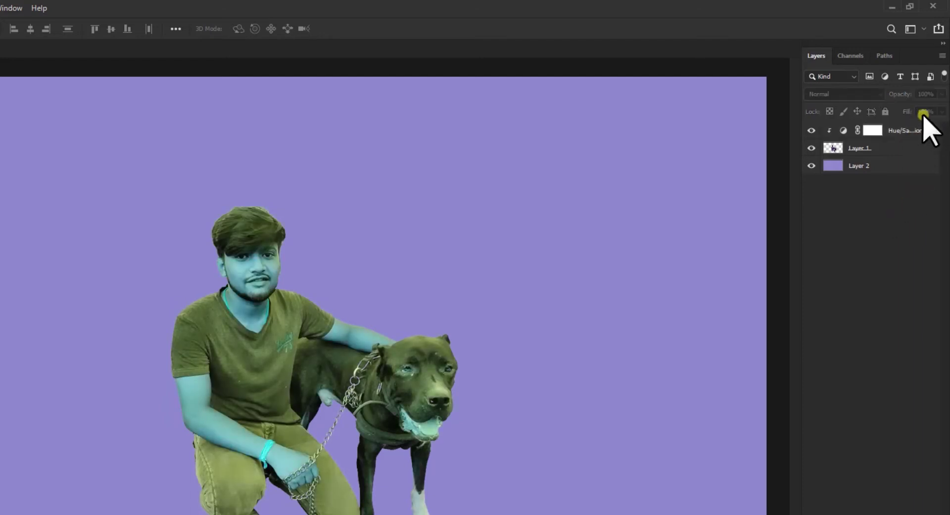
left_click(912, 132)
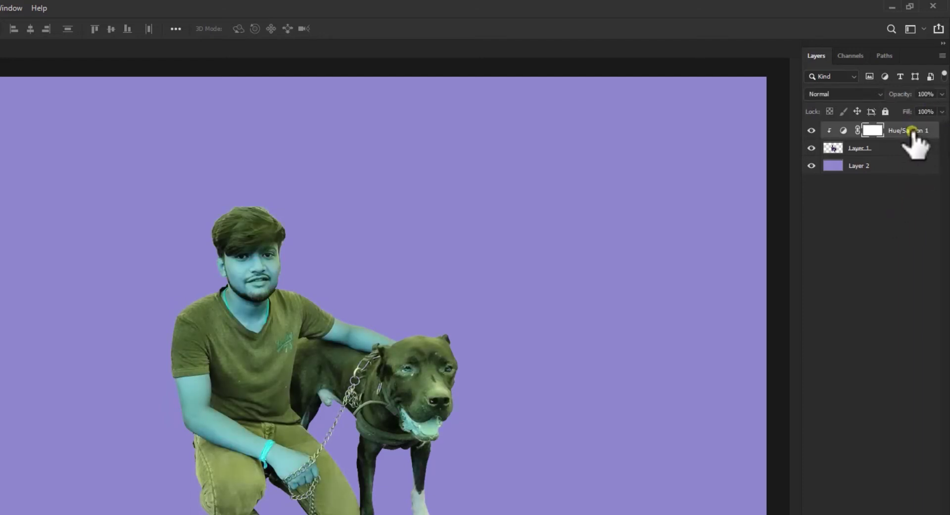
left_click(943, 111)
mouse_move(944, 125)
left_mouse_down()
mouse_move(894, 127)
mouse_move(943, 124)
left_mouse_up()
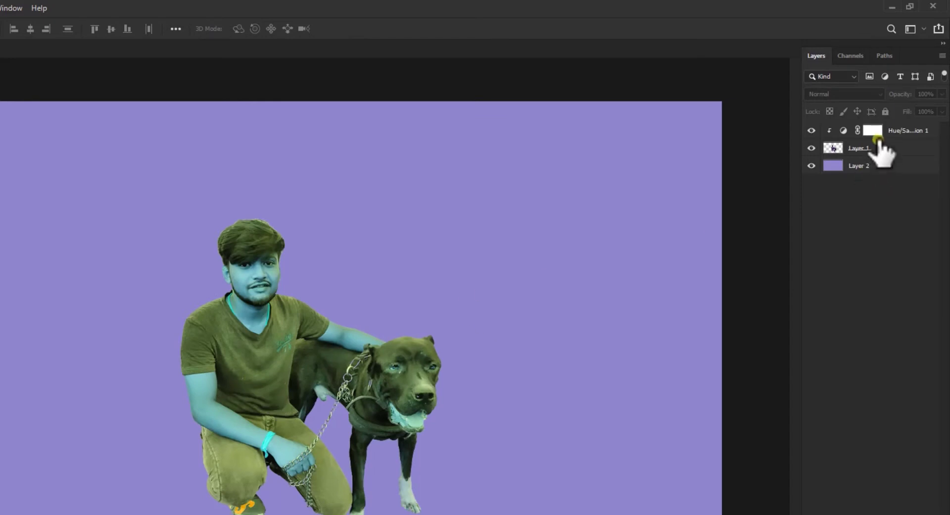
Try the blend modes from Darken through Hue on the clipped Hue/Saturation adjustment layer and set it back to Normal
left_click(875, 132)
left_click(839, 94)
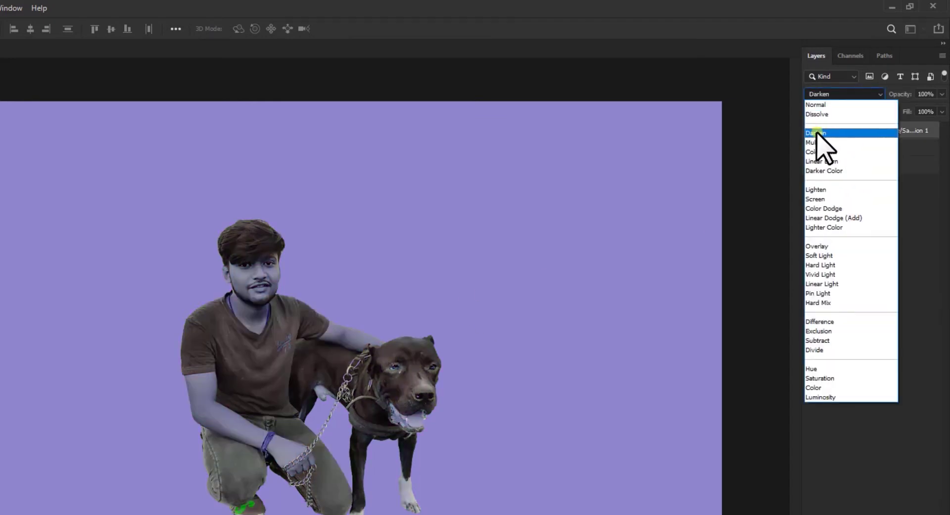
key("Down")
key("Down")
key("Down")
key("Down")
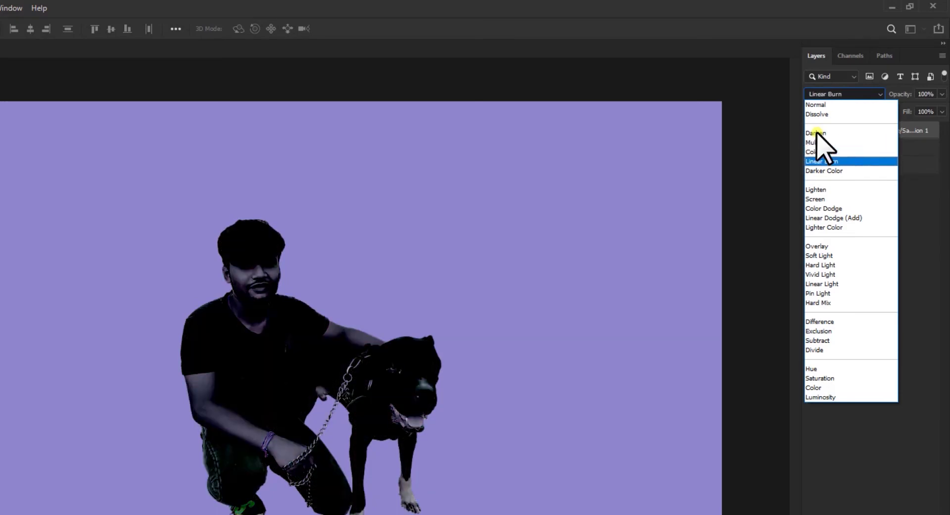
key("Down")
key("Down")
key("Down")
key("Down")
key("Down")
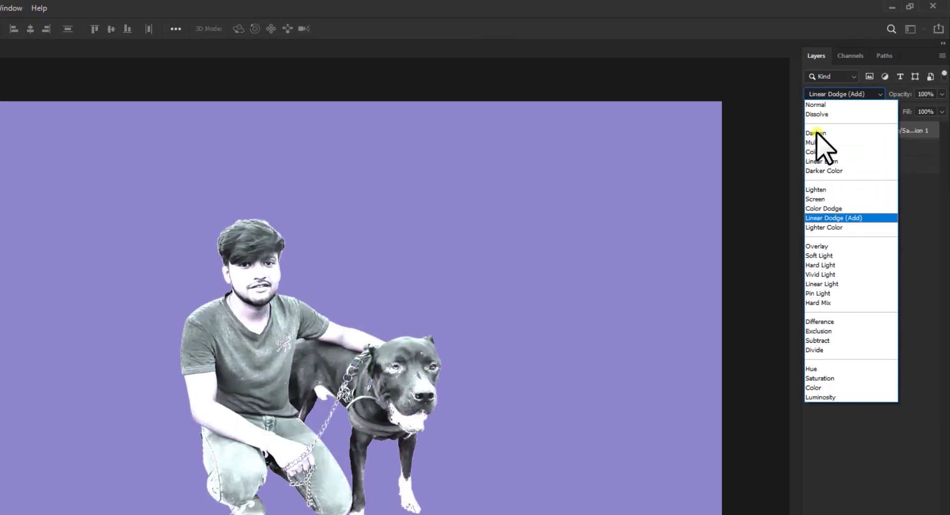
key("Down")
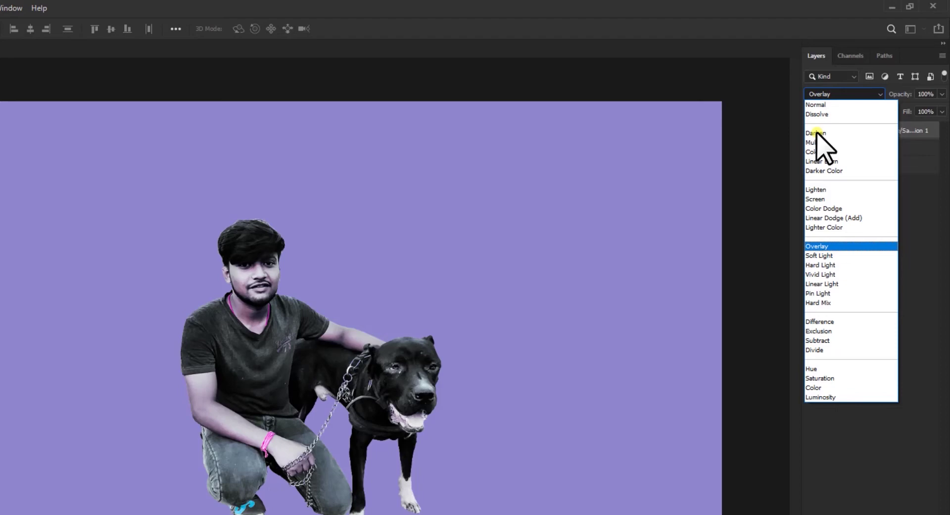
key("Down")
key("Down")
key("Down")
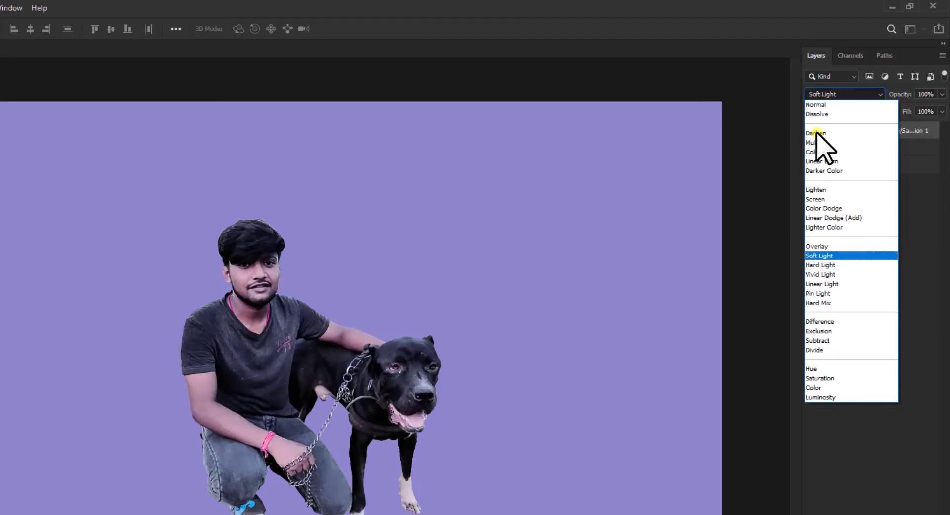
key("Down")
key("Down")
key("Down")
key("Down")
key("Down")
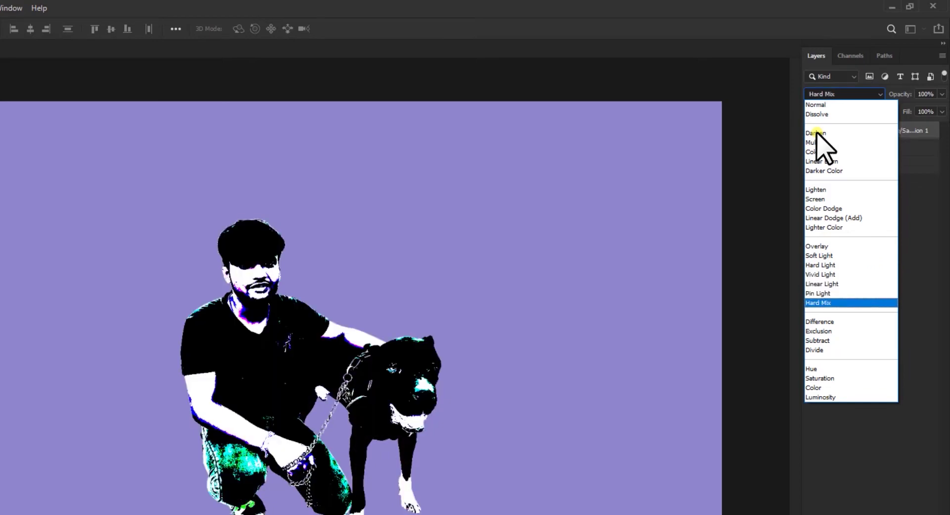
key("Down")
key("Down")
key("Down")
key("Down")
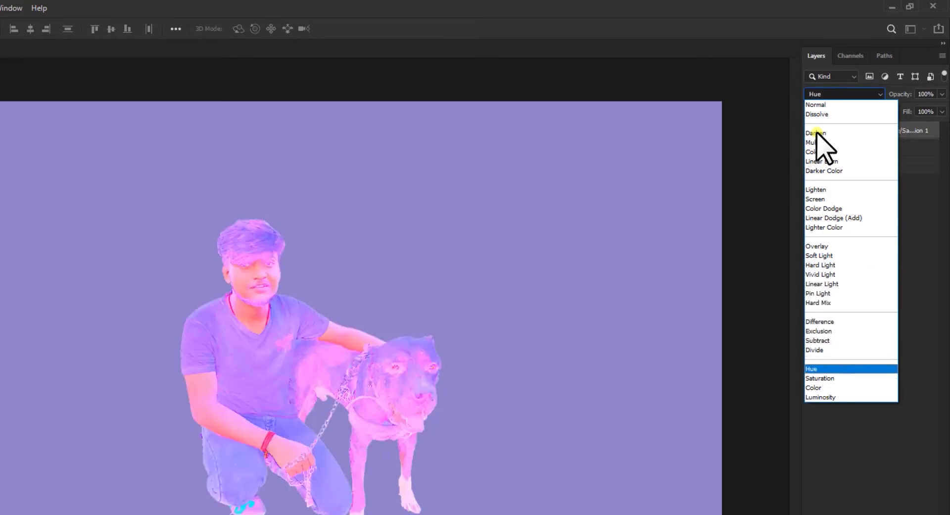
left_click(818, 104)
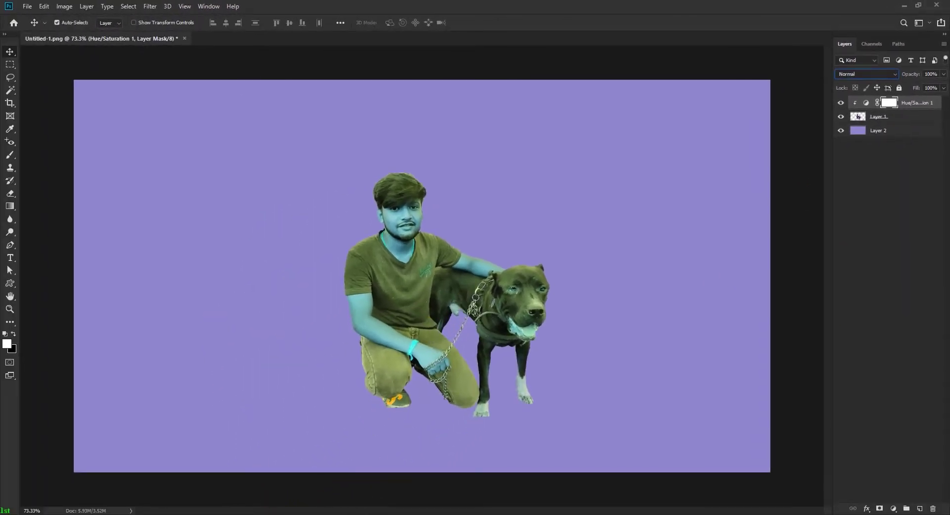
Open the mug mockup file 5th design.psd and hide its guides
left_click(257, 514)
double_click(158, 148)
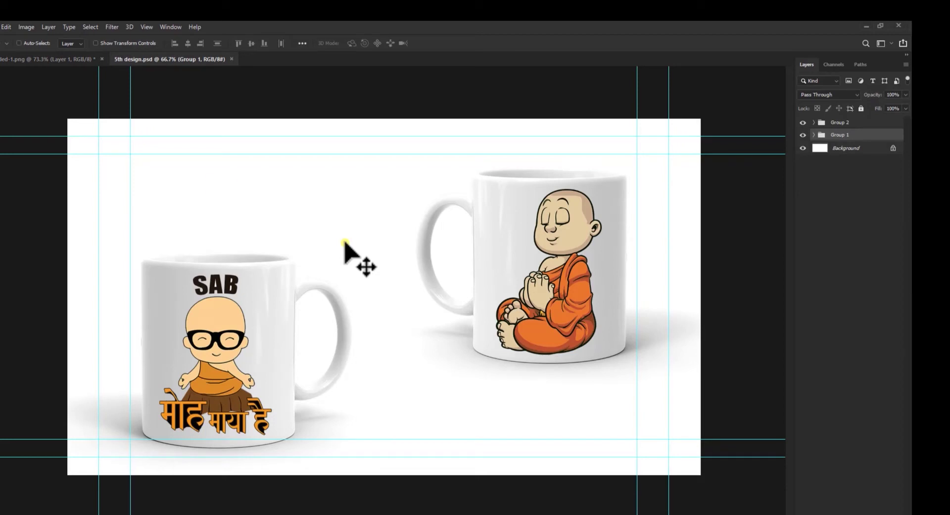
key("ctrl")
key("ctrl+h")
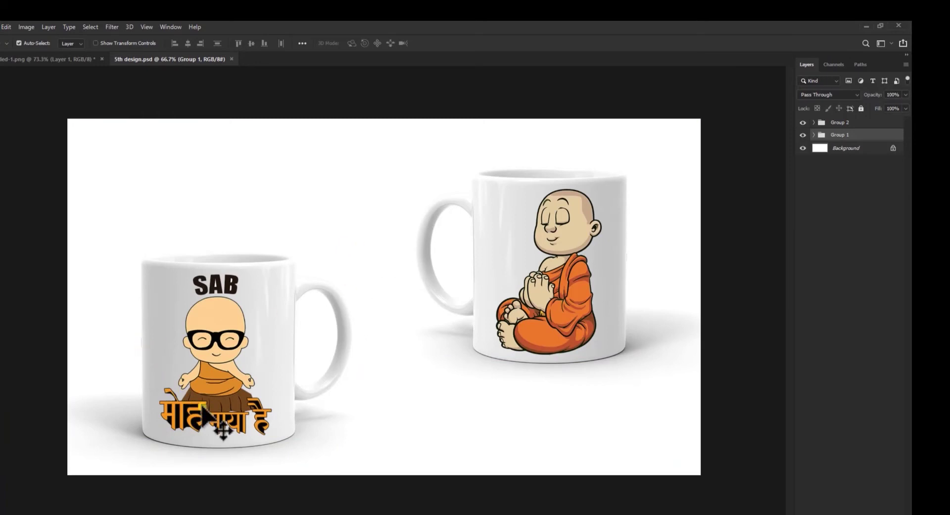
Toggle the visibility of Group 2 and Group 1 off and on to check which mug each group holds
scroll(202, 407, "up", 3)
scroll(144, 435, "up", 1)
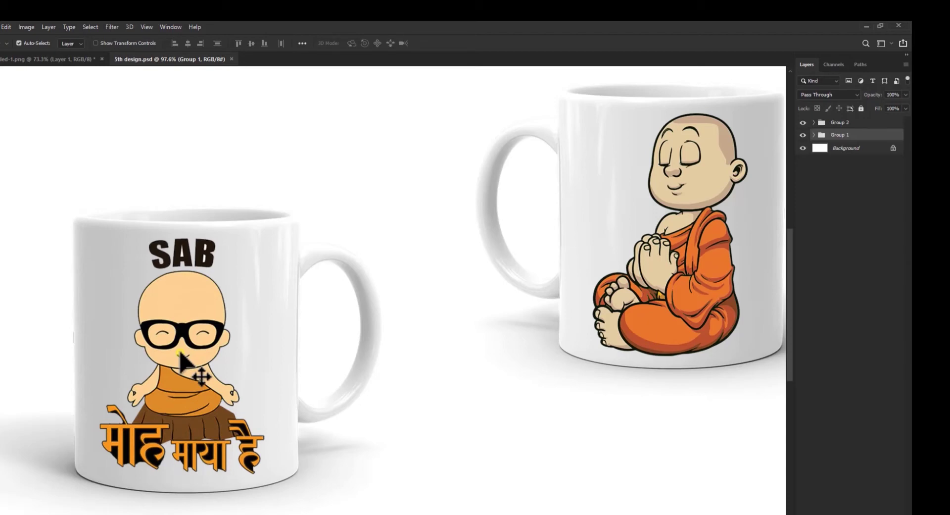
scroll(190, 326, "down", 1)
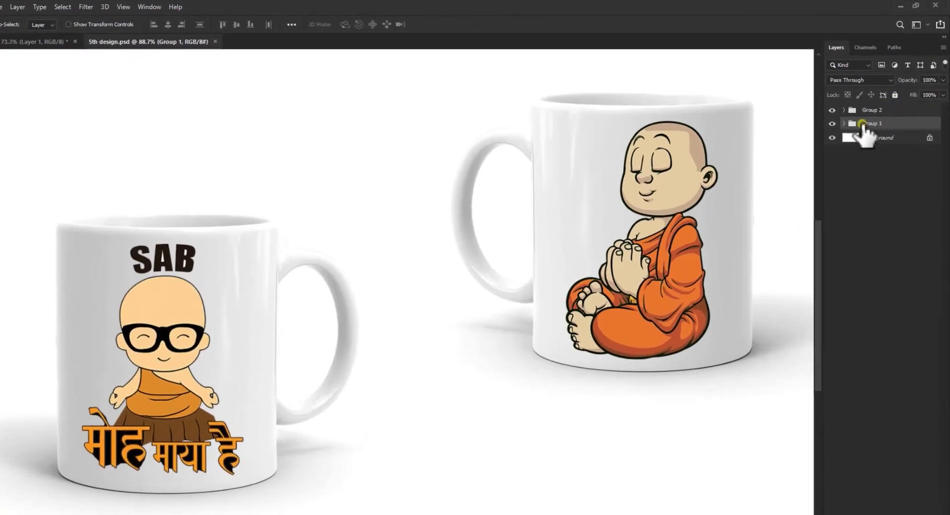
scroll(364, 269, "down", 2)
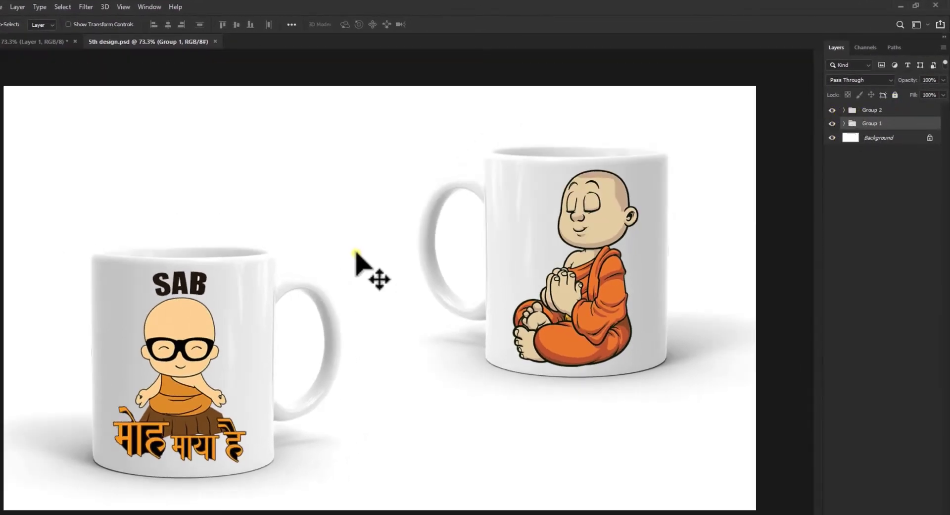
left_click(832, 110)
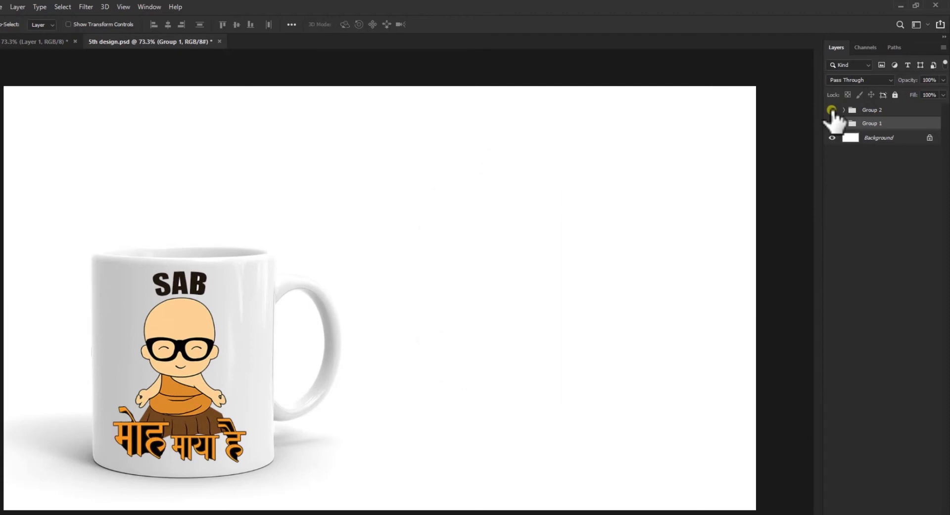
left_click(832, 110)
left_click(833, 124)
left_click(832, 124)
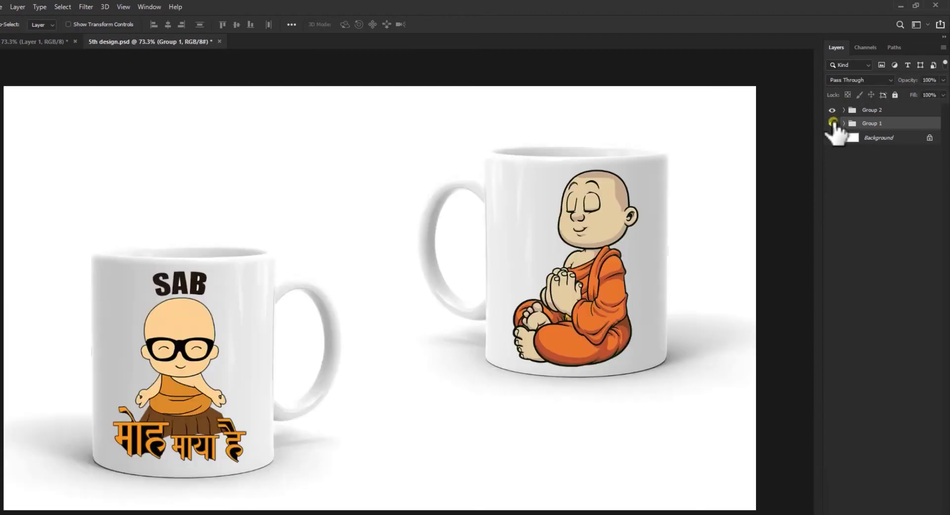
Select the SAB monk artwork layer in Group 1 and add a Levels adjustment layer above it
scroll(244, 393, "up", 2)
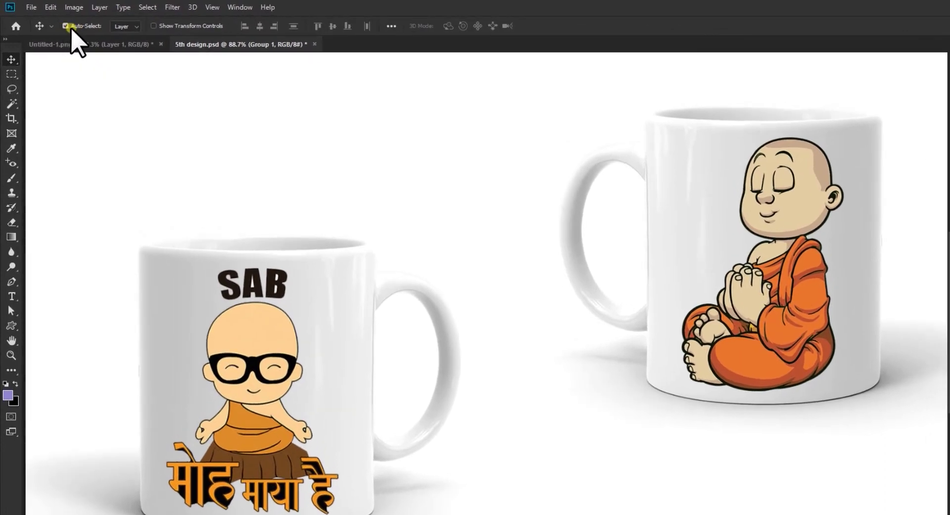
left_click(260, 346)
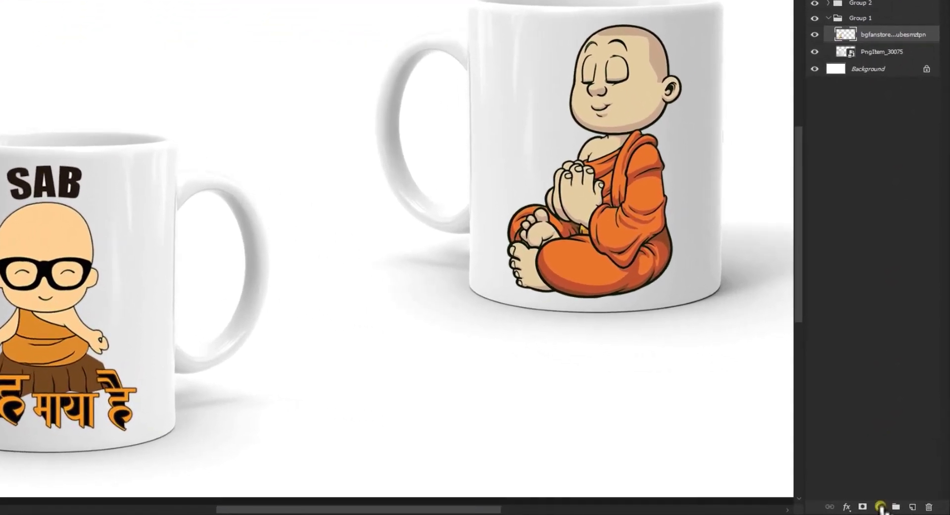
left_click(887, 508)
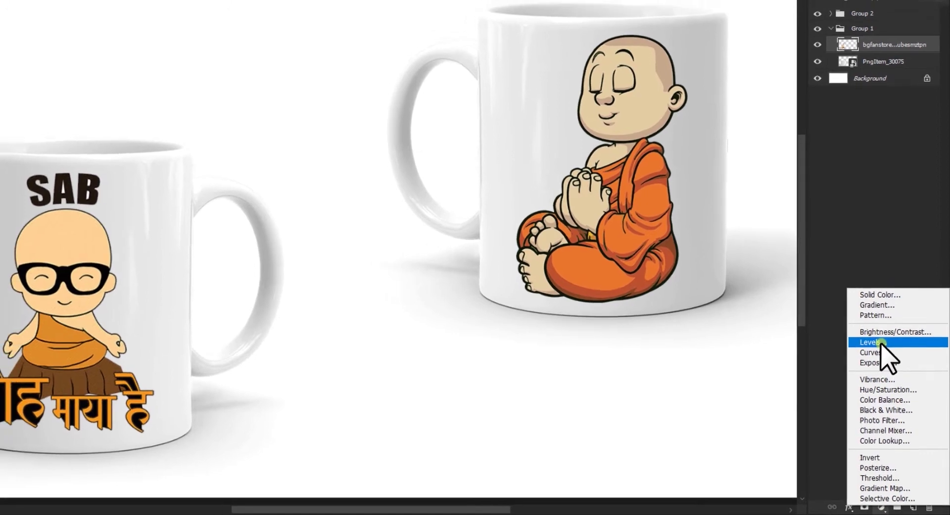
left_click(881, 340)
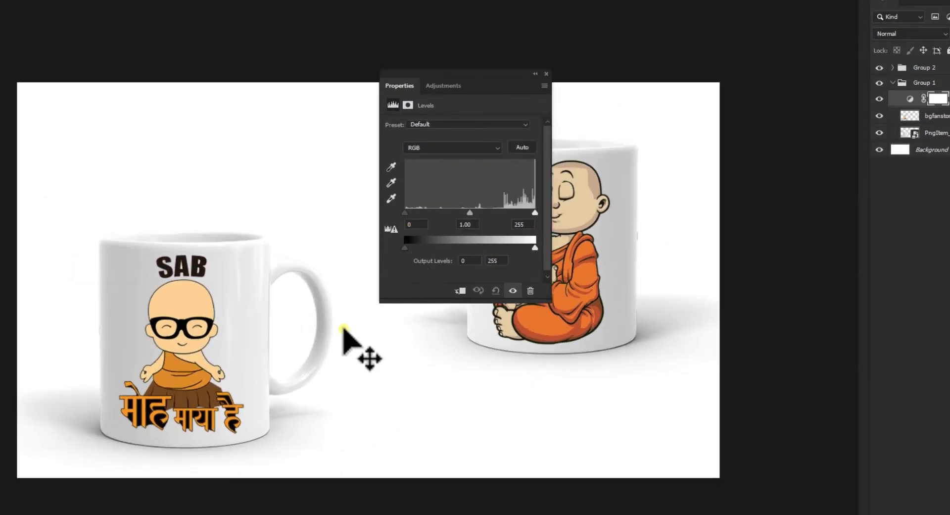
Adjust the Levels input sliders to a black point of 163, midtones of 0.85 and a white point of 255
key("ctrl+plus")
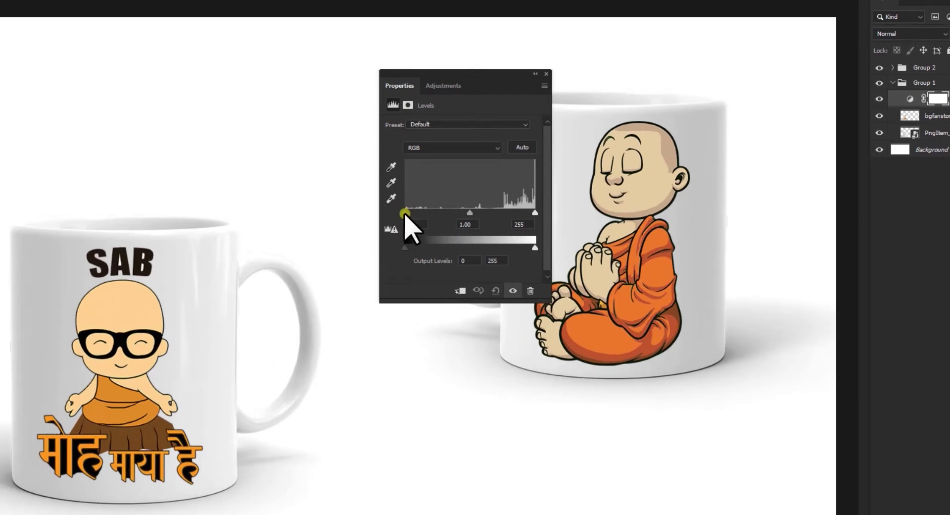
left_click_drag(473, 212, 472, 213)
left_click_drag(414, 214, 391, 212)
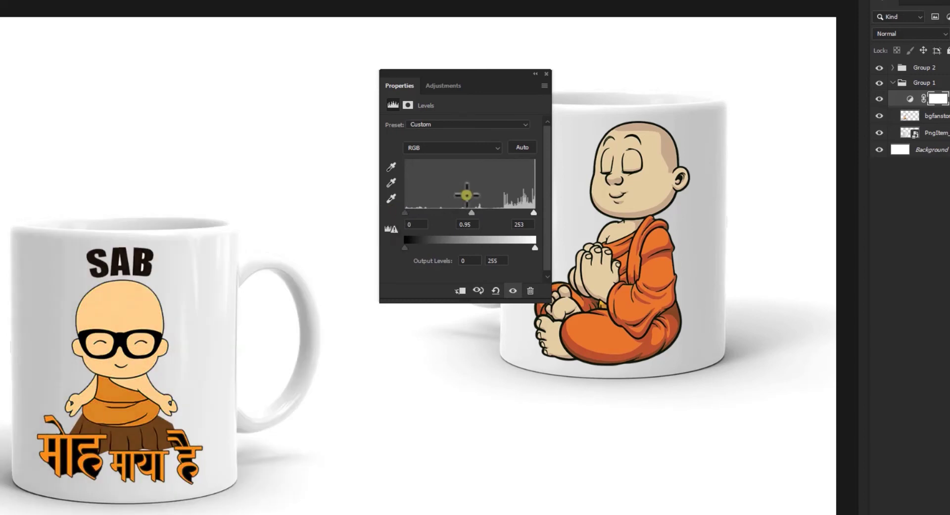
left_click_drag(461, 212, 546, 212)
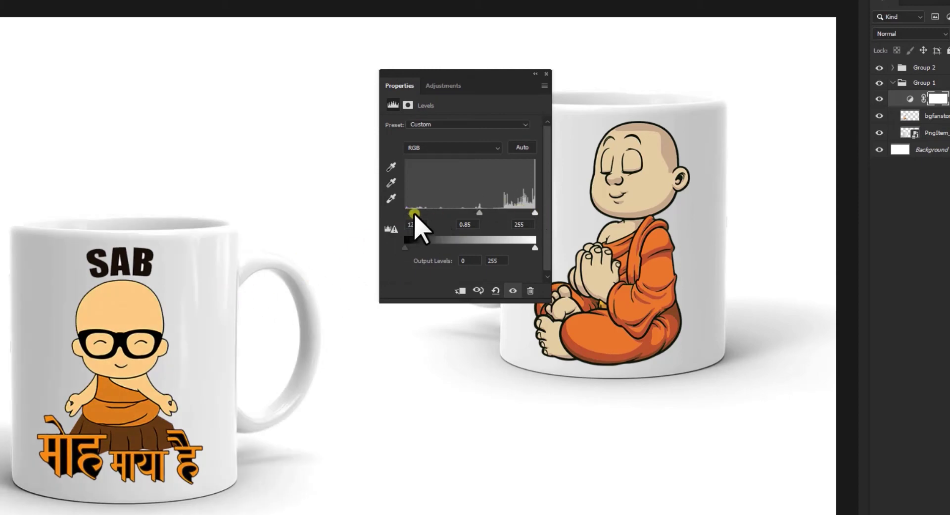
left_click_drag(413, 213, 488, 214)
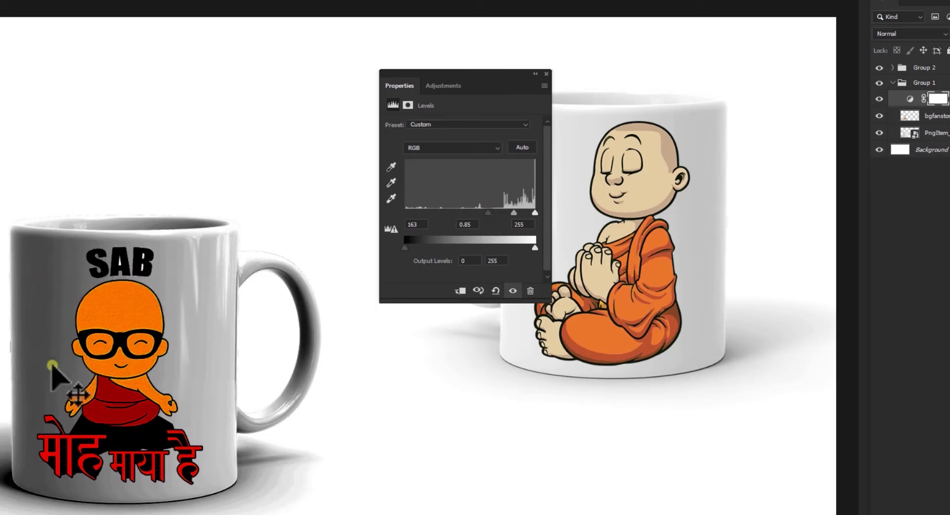
key("ctrl+minus")
key("ctrl+plus")
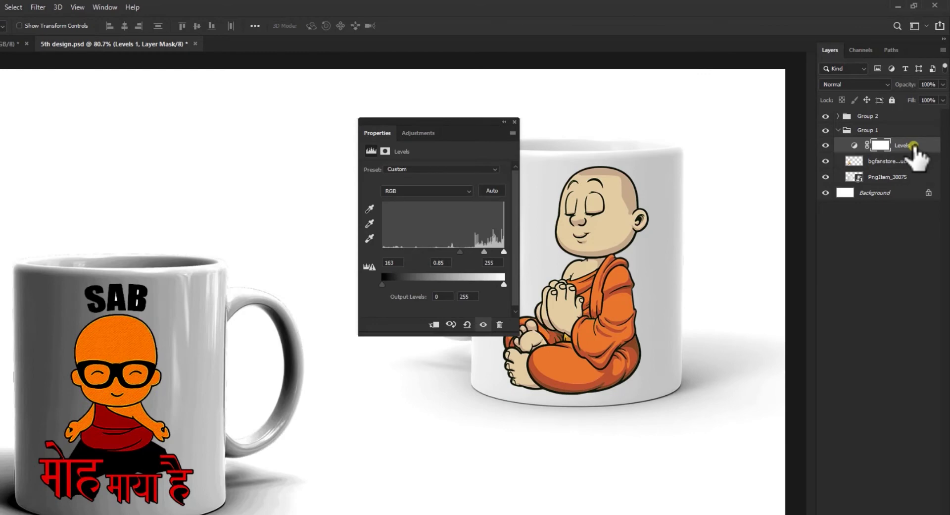
Examine the layers inside Group 1 beneath the Levels adjustment, including the PngItem_30075 mug layer
left_click(869, 179)
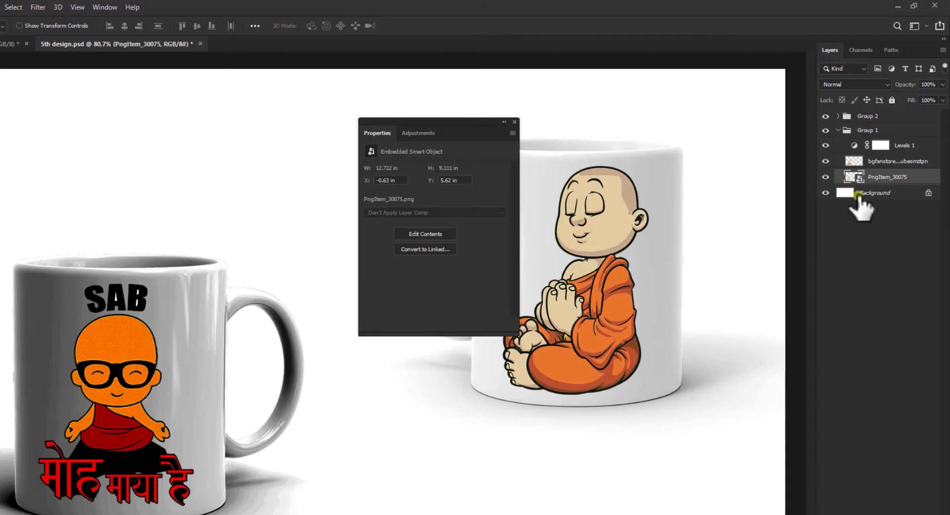
scroll(174, 311, "down", 1)
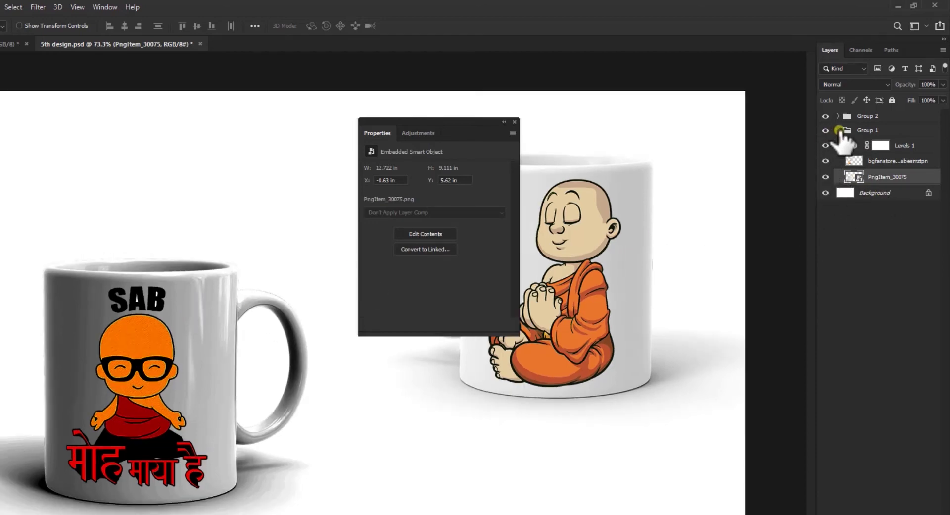
left_click(838, 131)
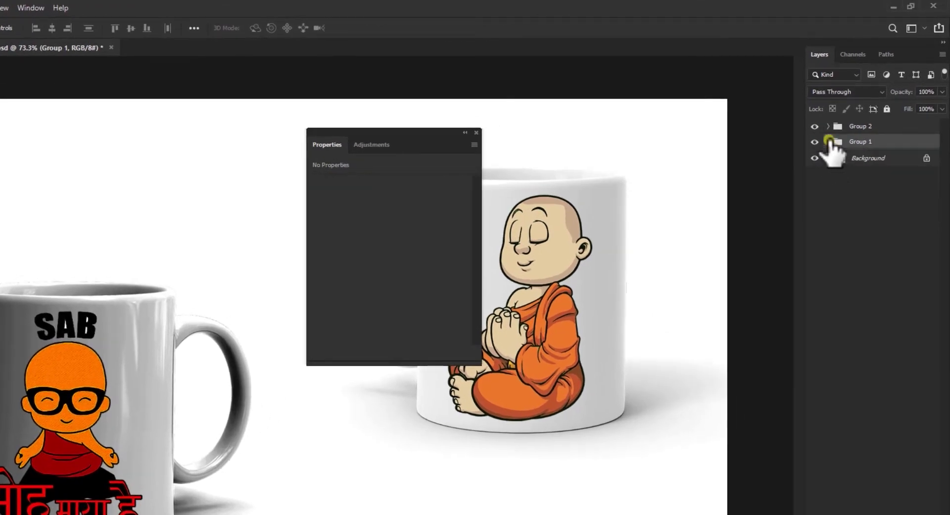
left_click(828, 141)
left_click(827, 141)
left_click(829, 143)
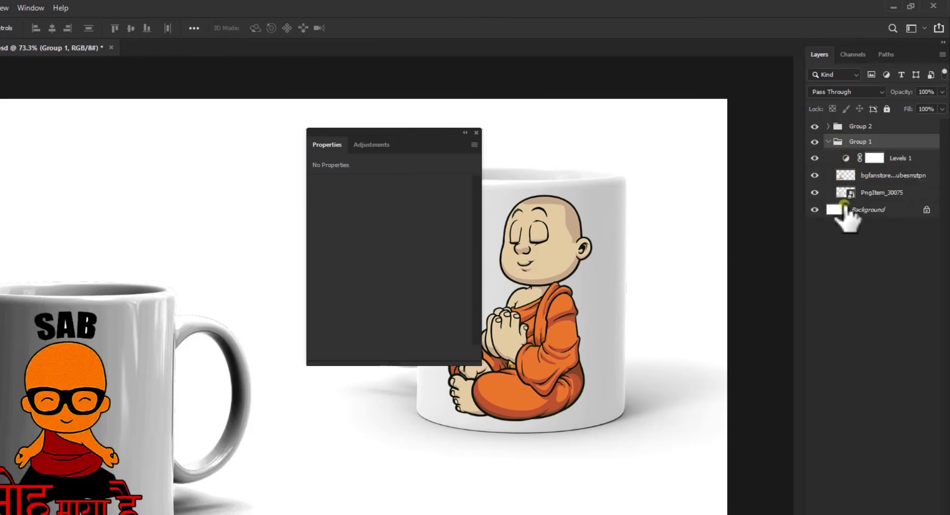
scroll(131, 447, "up", 1)
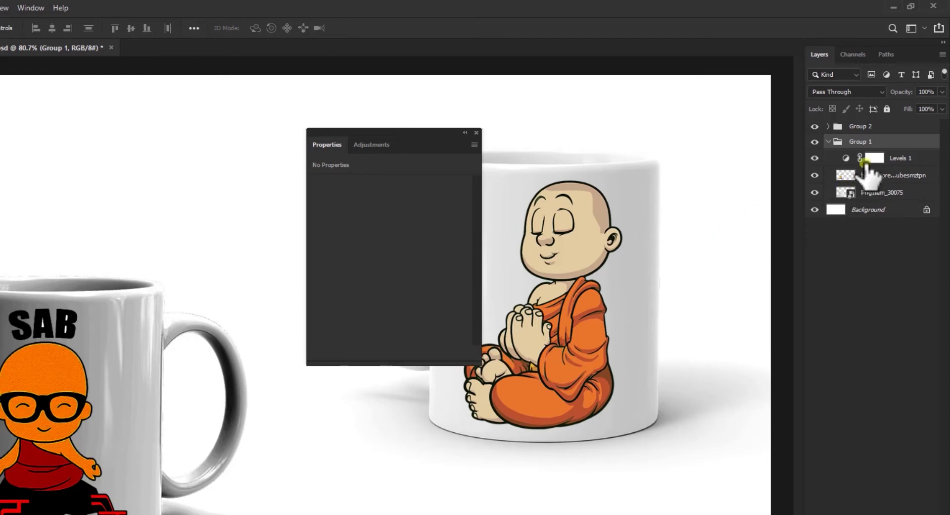
Clip the Levels 1 adjustment to the SAB monk artwork layer and close its settings
left_click(905, 159)
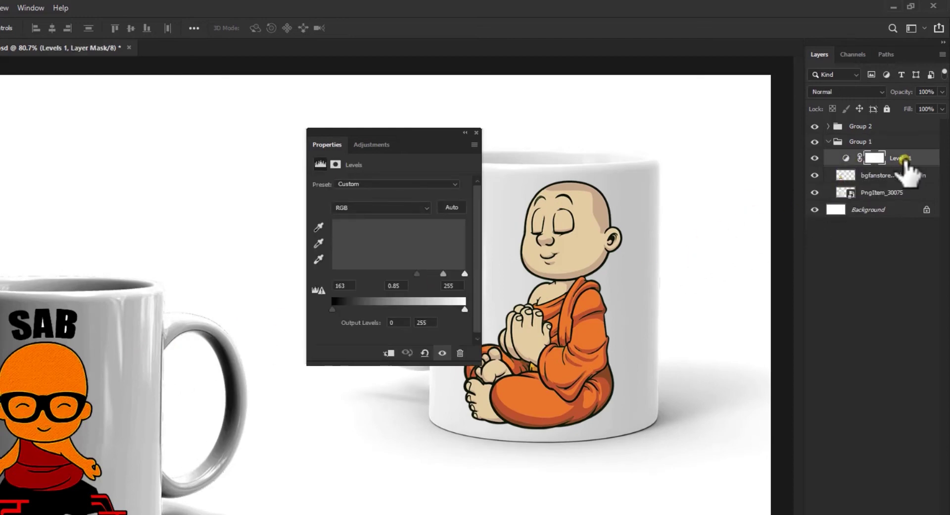
left_click(389, 353)
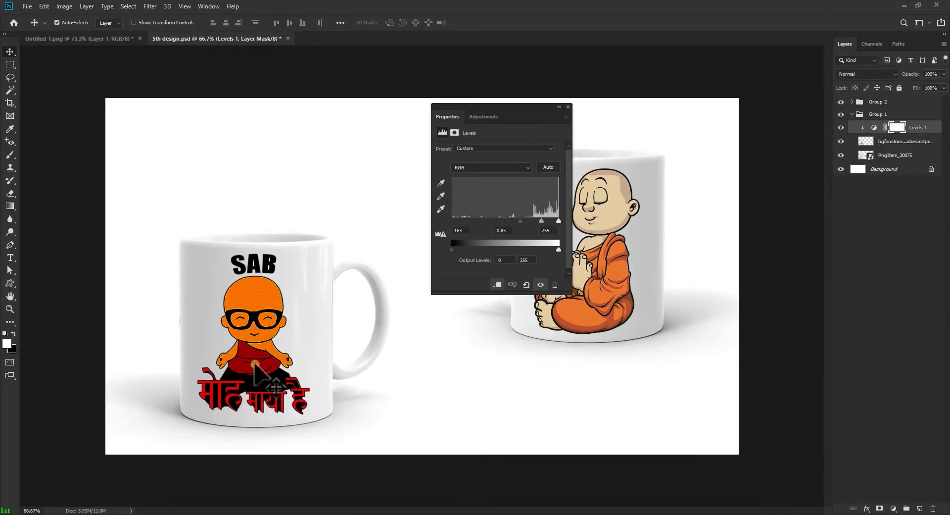
scroll(240, 416, "up", 1)
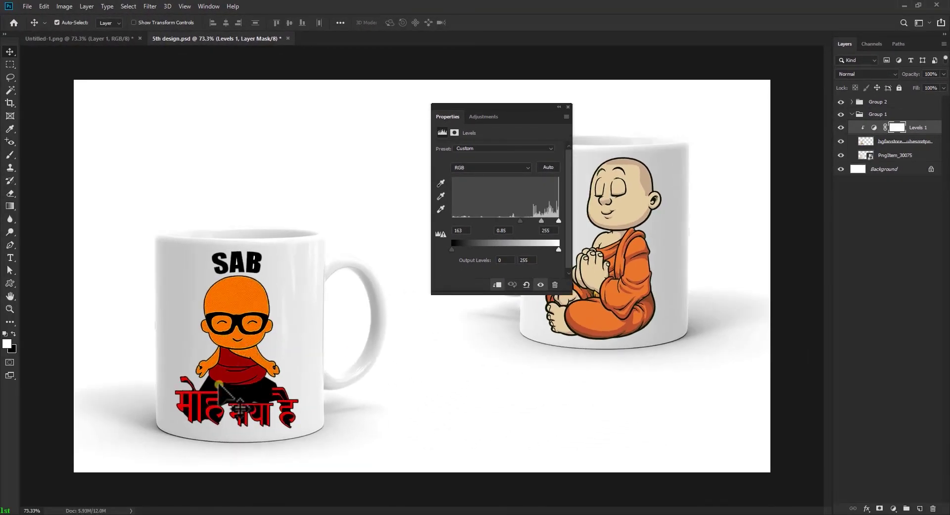
scroll(220, 384, "up", 1)
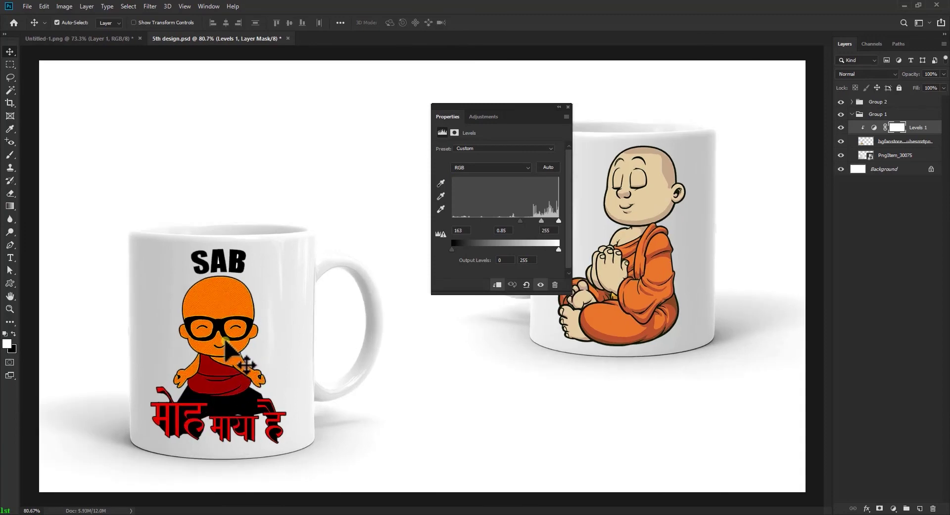
left_click(569, 108)
scroll(217, 324, "down", 2)
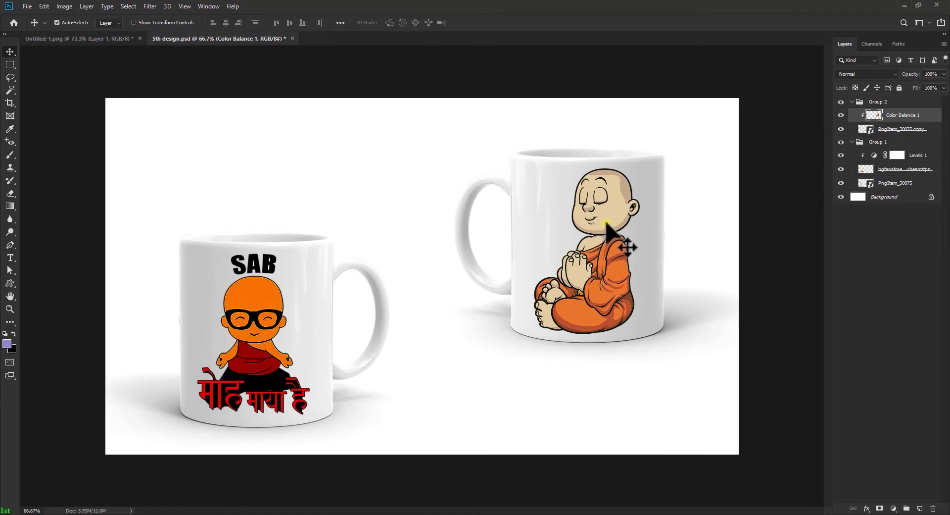
Examine the clipping on the Color Balance 1 monk layer in Group 2 and shift its artwork slightly left on the mug
mouse_move(606, 224)
left_mouse_down()
mouse_move(463, 231)
mouse_move(688, 225)
mouse_move(484, 166)
mouse_move(355, 233)
mouse_move(607, 208)
mouse_move(236, 167)
mouse_move(121, 197)
mouse_move(176, 149)
mouse_move(129, 205)
mouse_move(250, 426)
mouse_move(470, 349)
mouse_move(483, 310)
mouse_move(480, 346)
mouse_move(493, 366)
mouse_move(605, 399)
mouse_move(707, 366)
mouse_move(706, 337)
mouse_move(649, 270)
mouse_move(573, 219)
mouse_move(604, 226)
left_mouse_up()
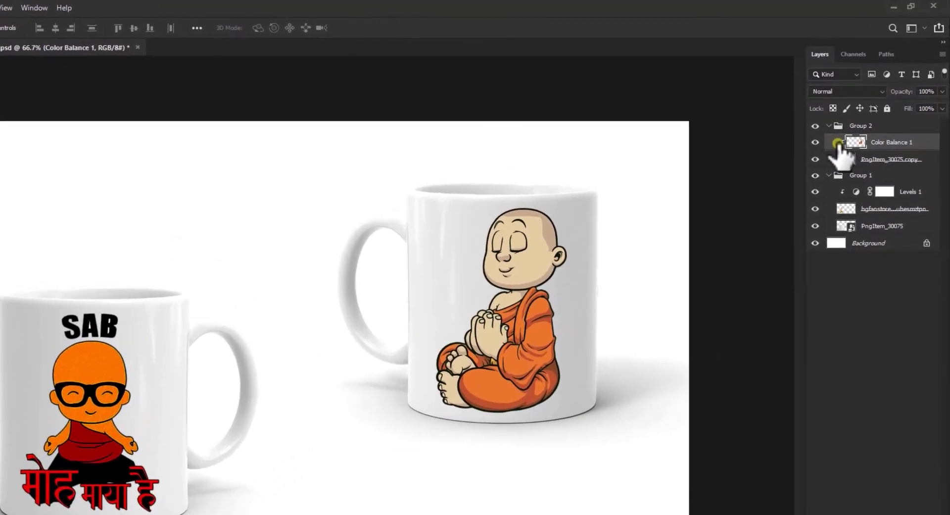
right_click(913, 115)
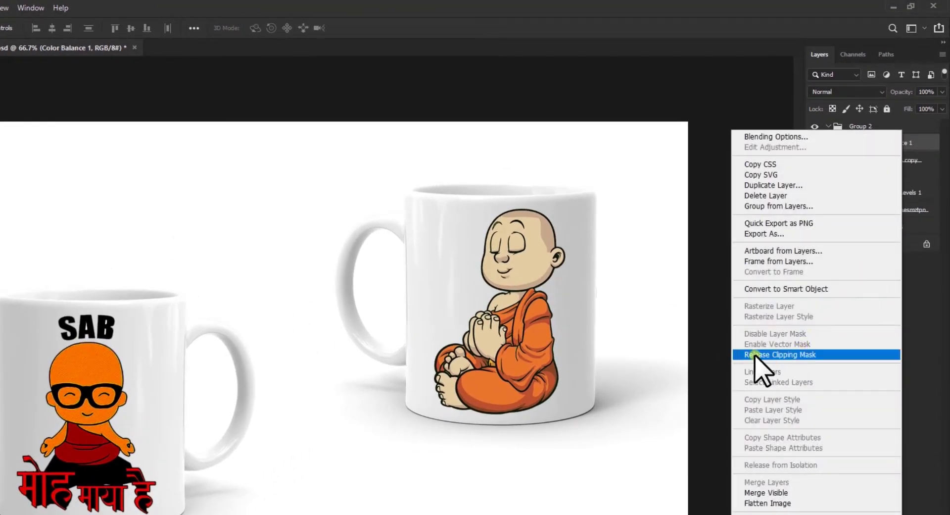
left_click(925, 284)
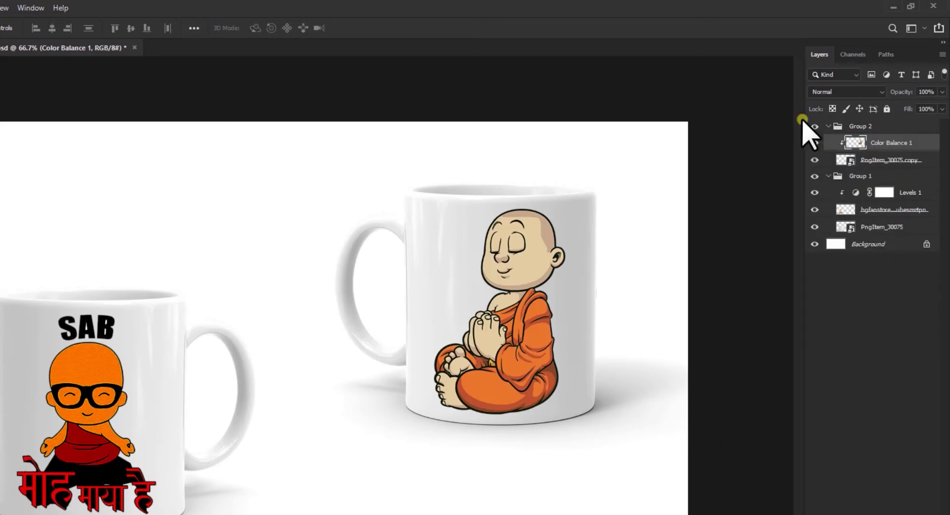
left_click(841, 147, "alt")
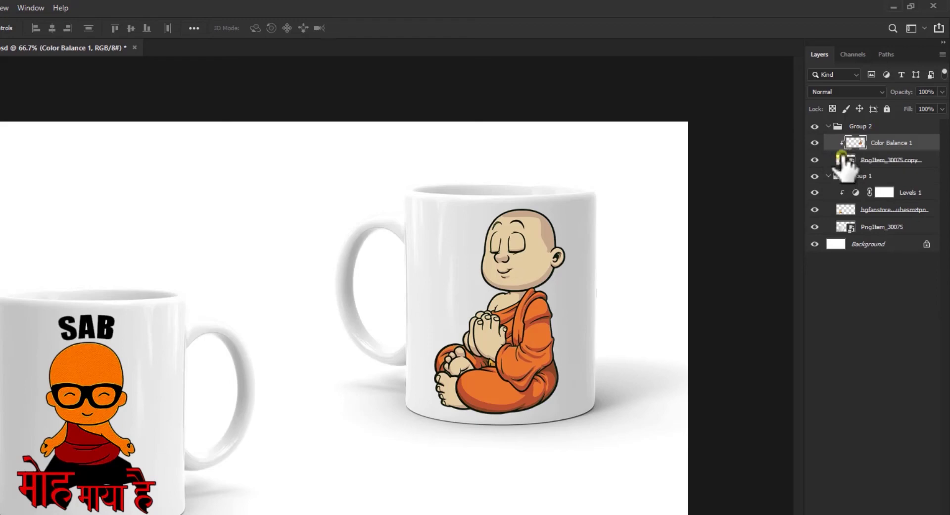
left_click_drag(518, 302, 515, 303)
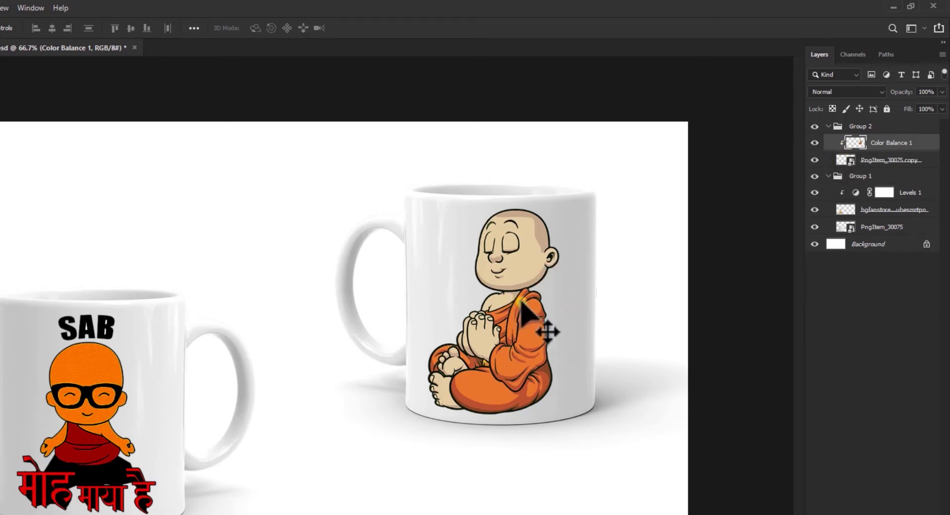
left_click(840, 192)
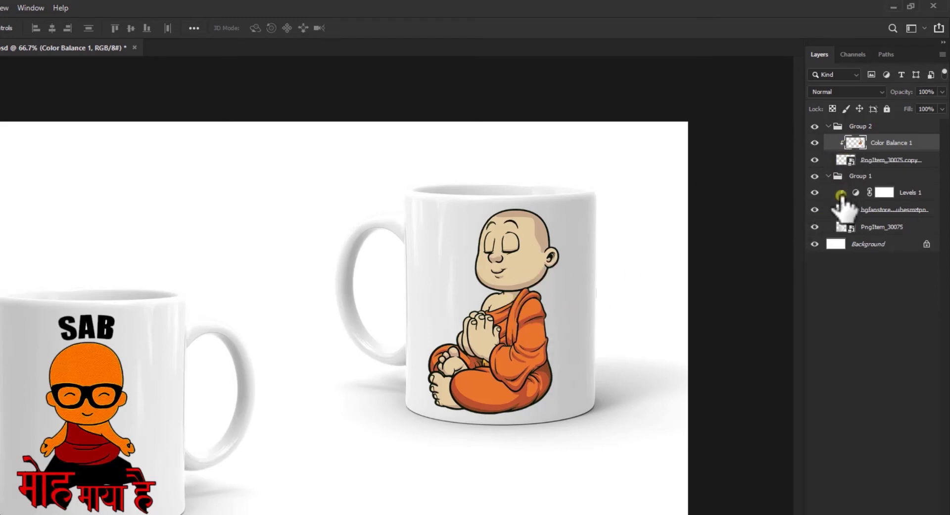
left_click(844, 208)
Try to clip the SAB monk artwork layer to the PngItem_30075 mug layer beneath it in Group 1
left_click(354, 317)
scroll(74, 425, "up", 2)
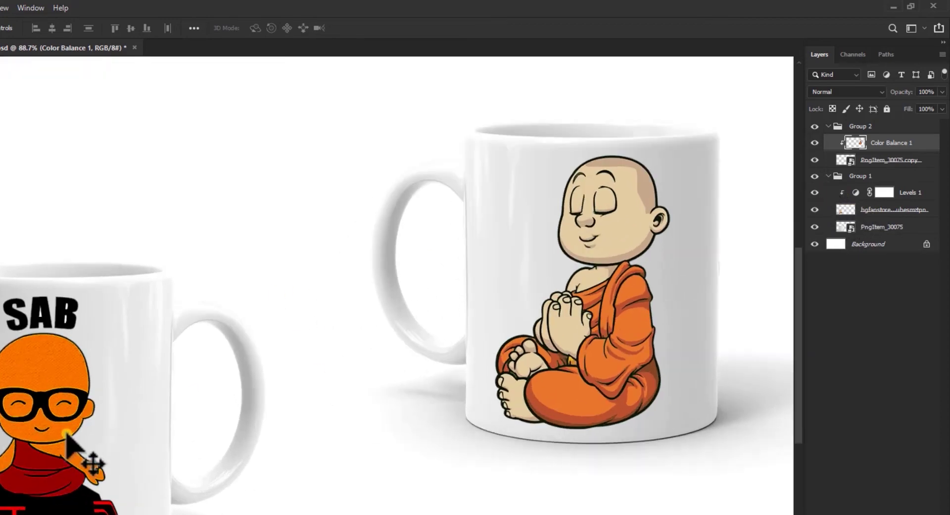
left_click_drag(33, 390, 210, 325)
right_click(891, 173)
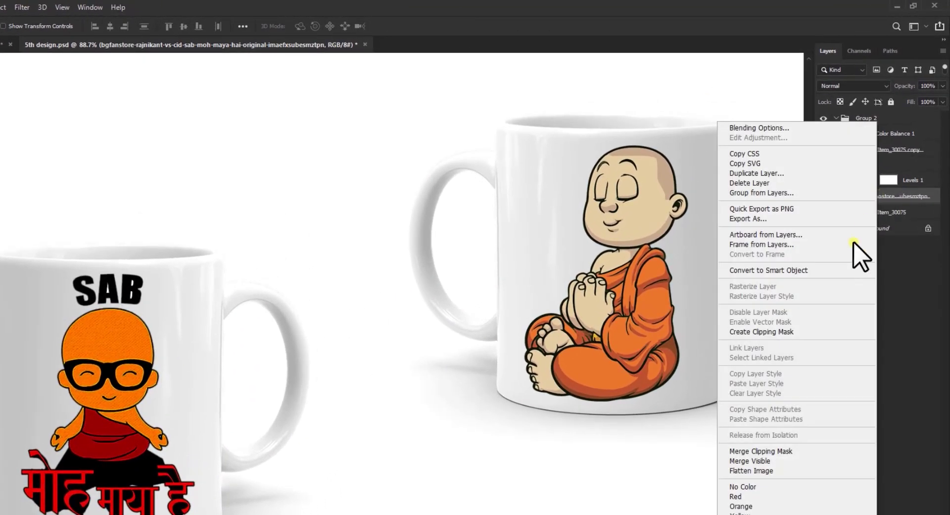
left_click(775, 330)
Inspect the clipped Levels effect on the SAB mug, try shifting its artwork left, and undo both the shift and the clipping
key("ctrl+minus")
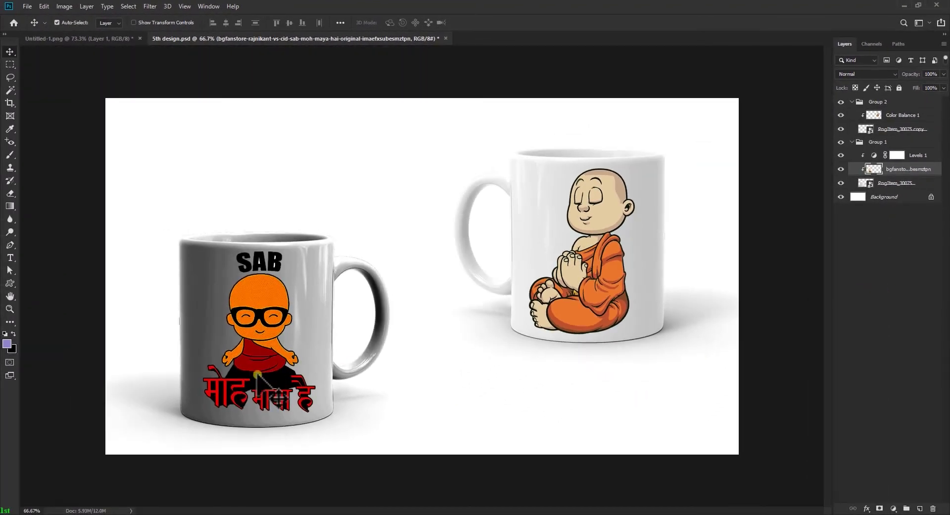
key("ctrl+plus")
scroll(200, 354, "up", 3)
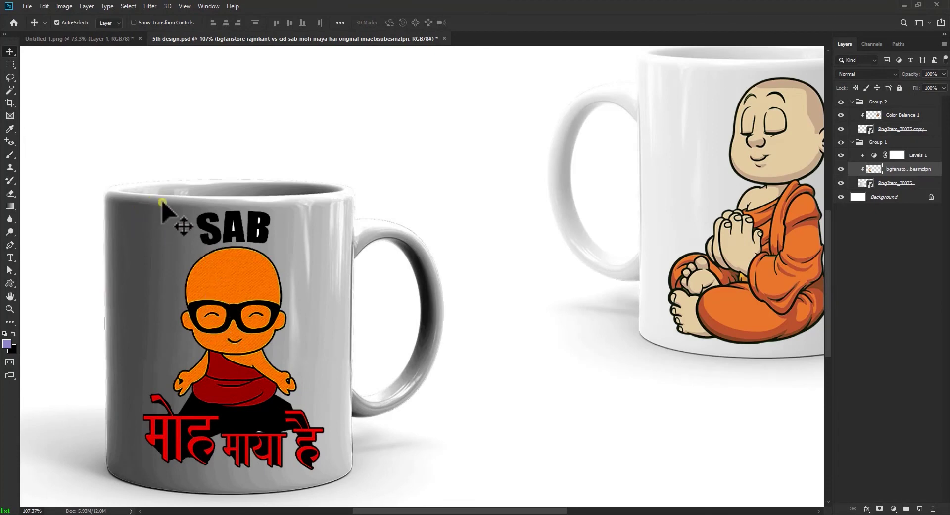
scroll(195, 252, "down", 2)
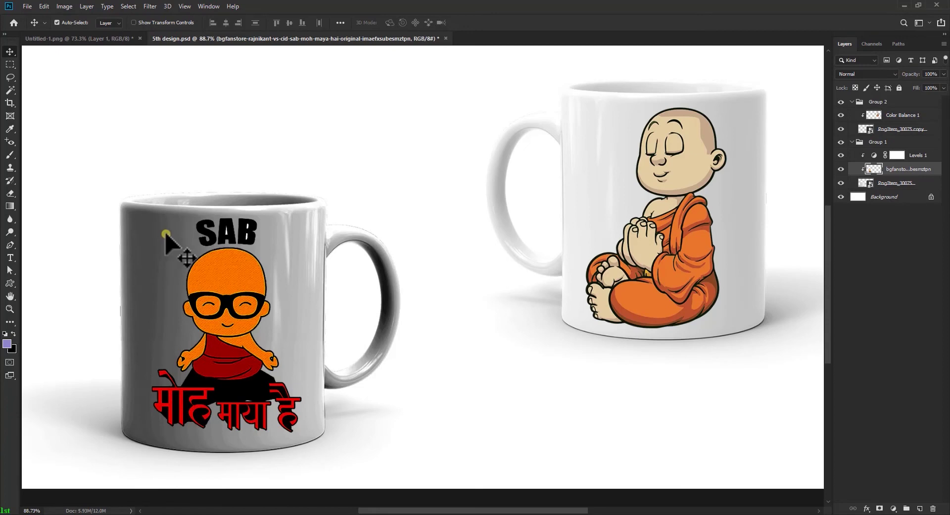
scroll(173, 309, "up", 1)
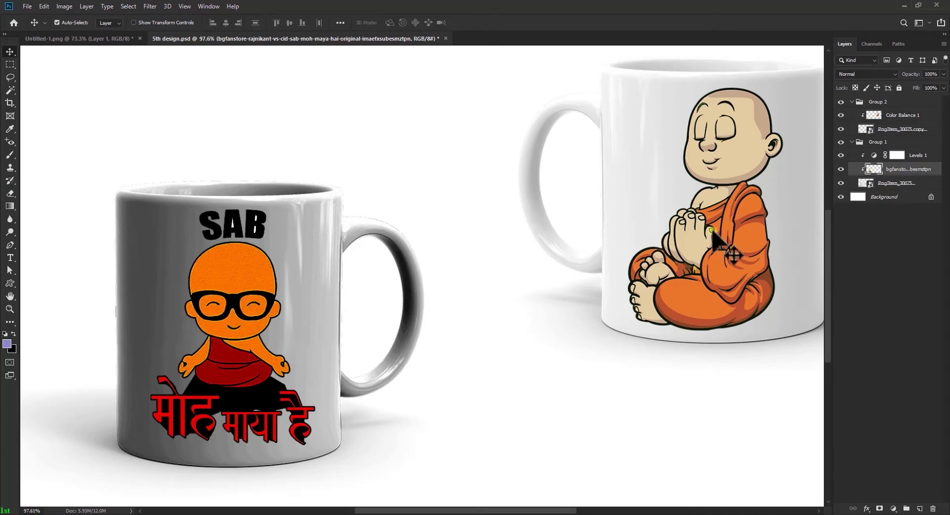
left_click_drag(233, 315, 206, 308)
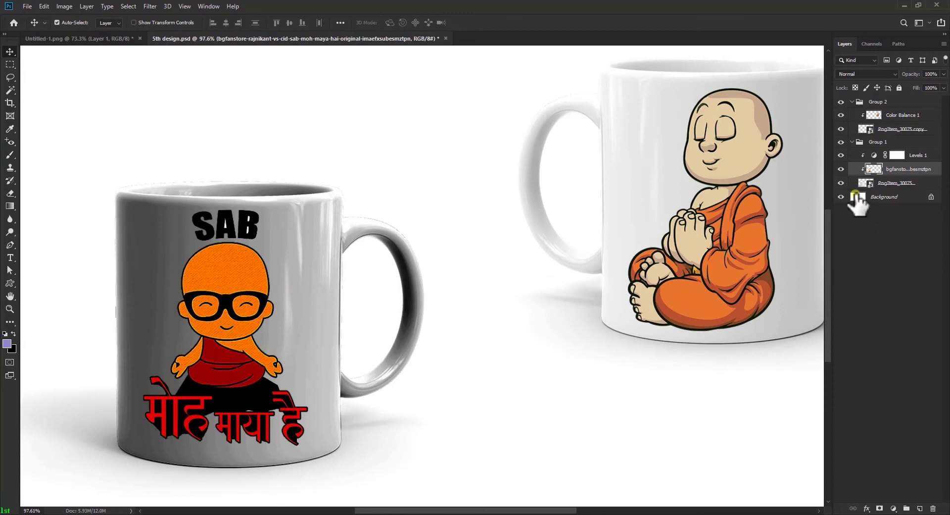
key("shift+Right")
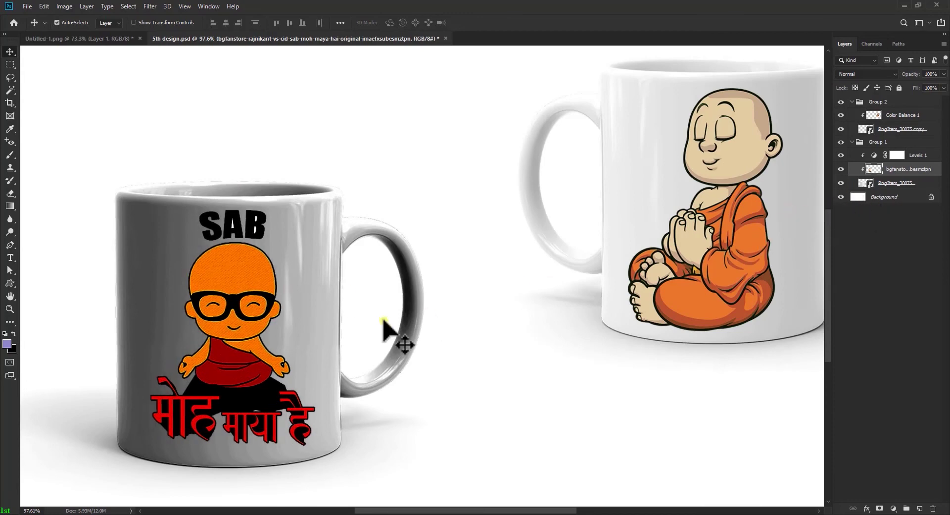
key("ctrl+0")
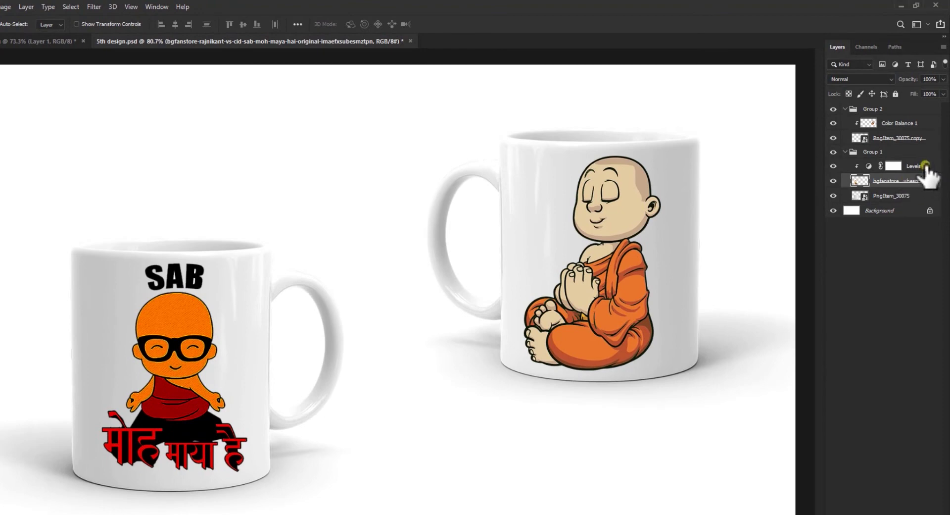
Try merging the Levels 1 adjustment with the SAB monk artwork layer, and undo the merge
left_click(924, 168, "shift")
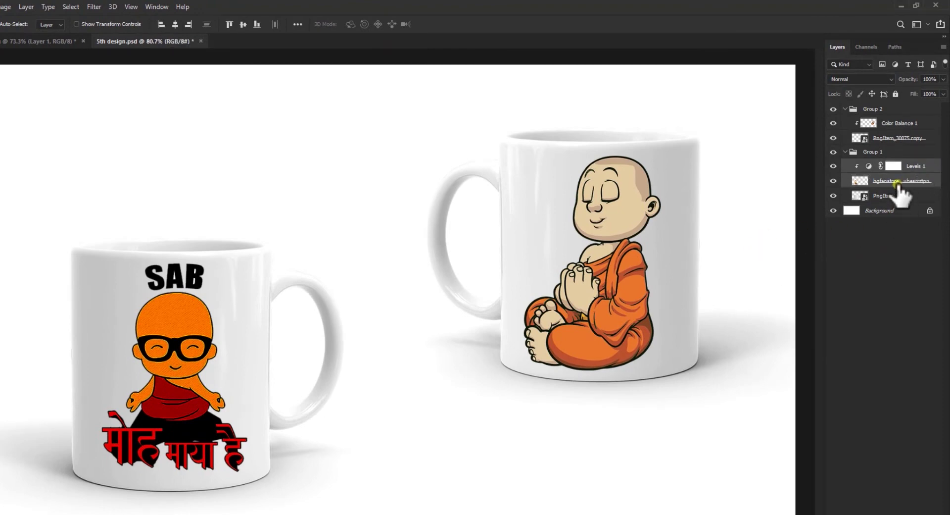
key("ctrl+e")
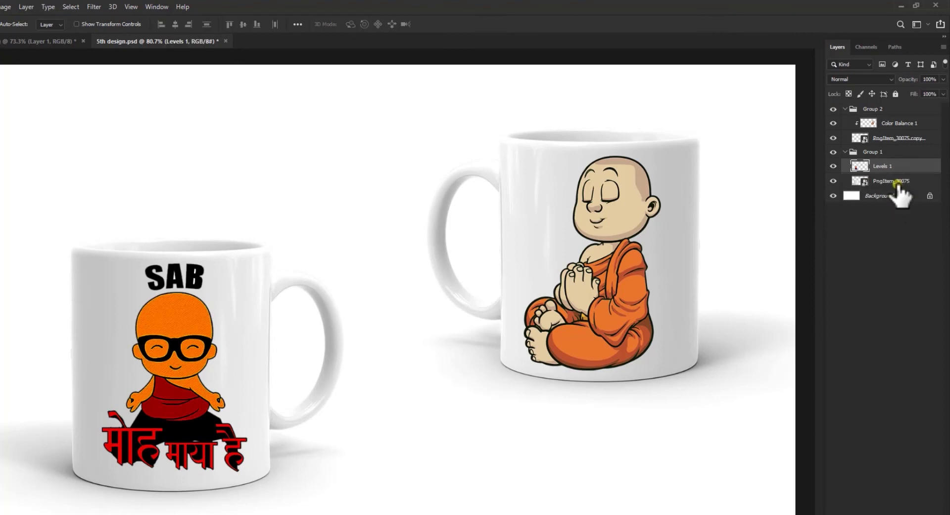
key("ctrl+z")
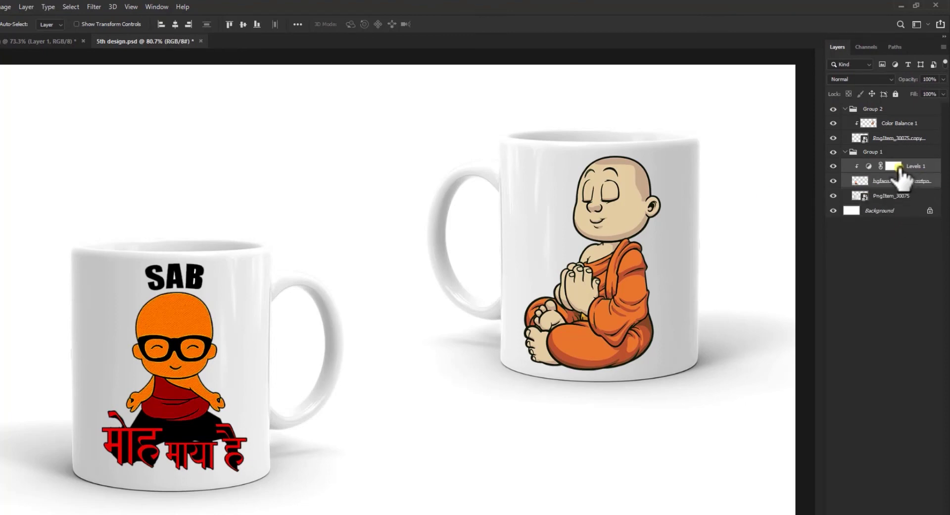
right_click(896, 168)
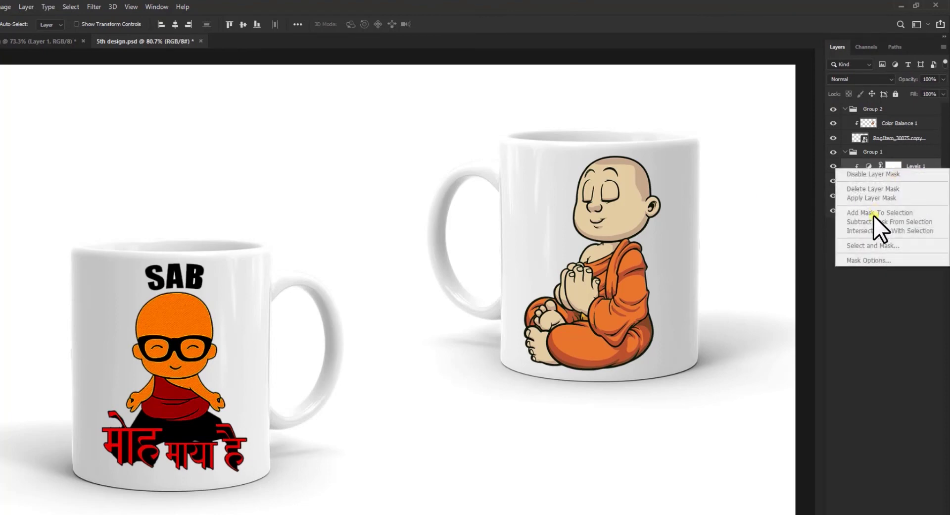
left_click(881, 292)
Merge the Levels 1 adjustment with the SAB monk artwork layer and move the merged artwork slightly down on the mug
left_click(905, 181)
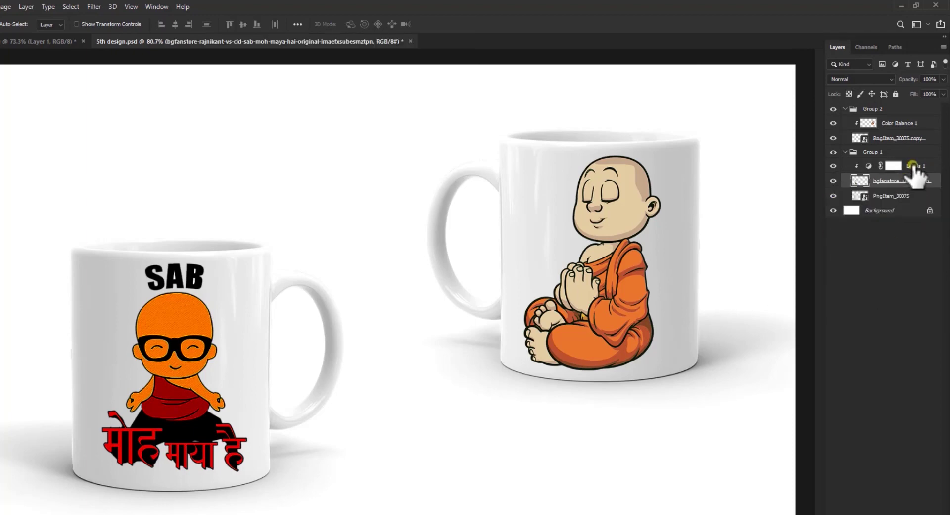
left_click(914, 166, "shift")
right_click(913, 167)
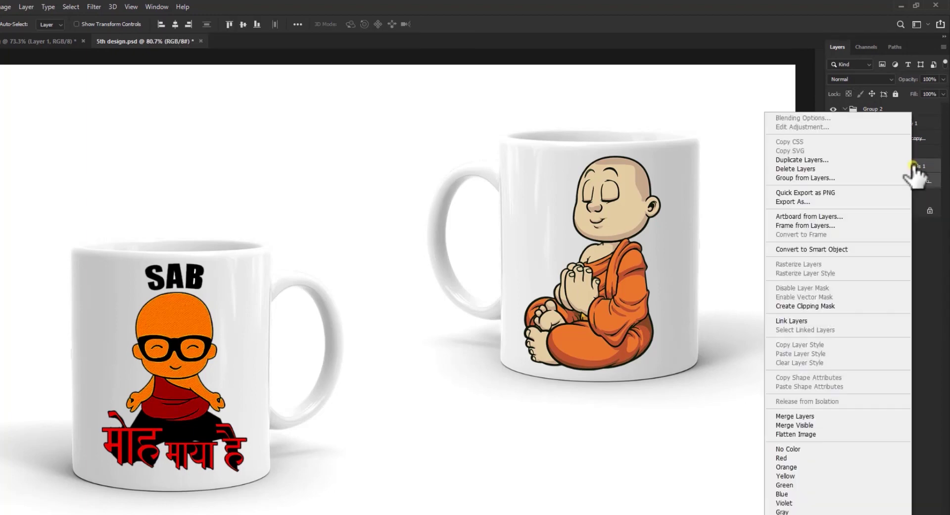
left_click(796, 414)
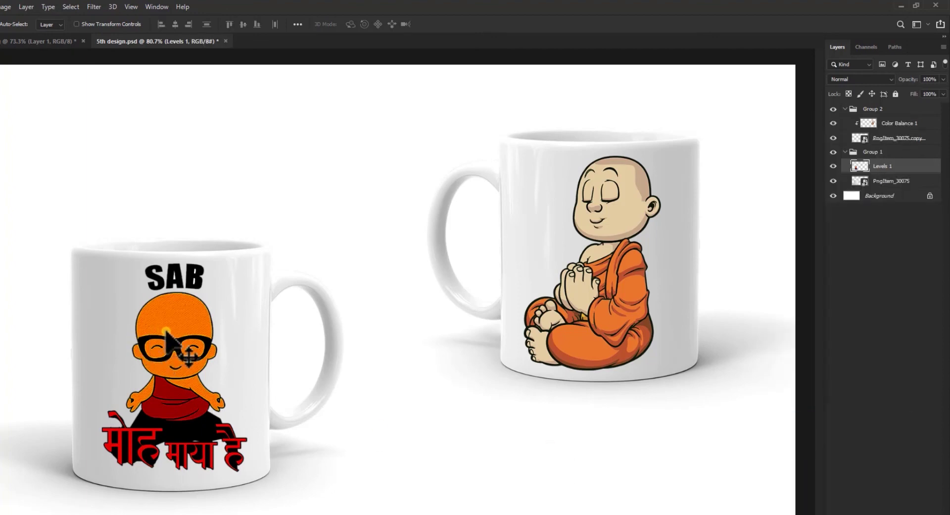
left_click_drag(169, 346, 168, 343)
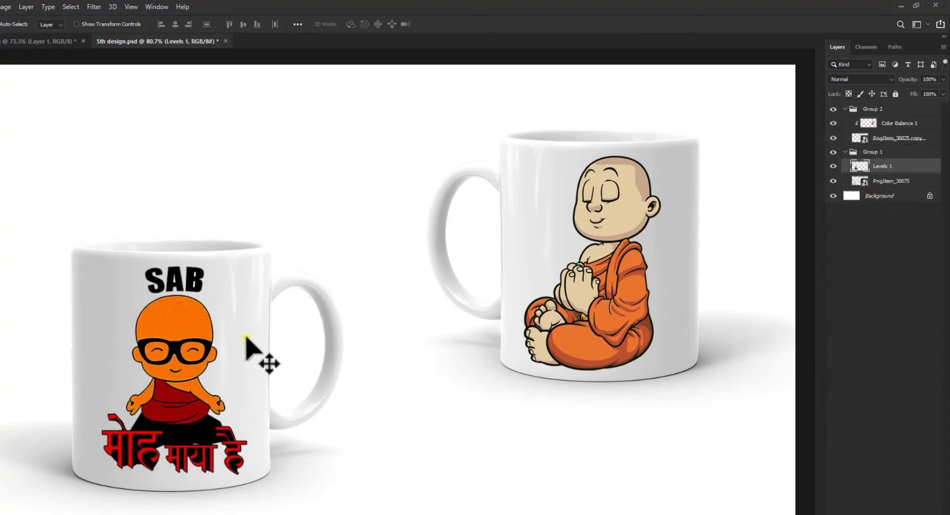
key("ctrl+minus")
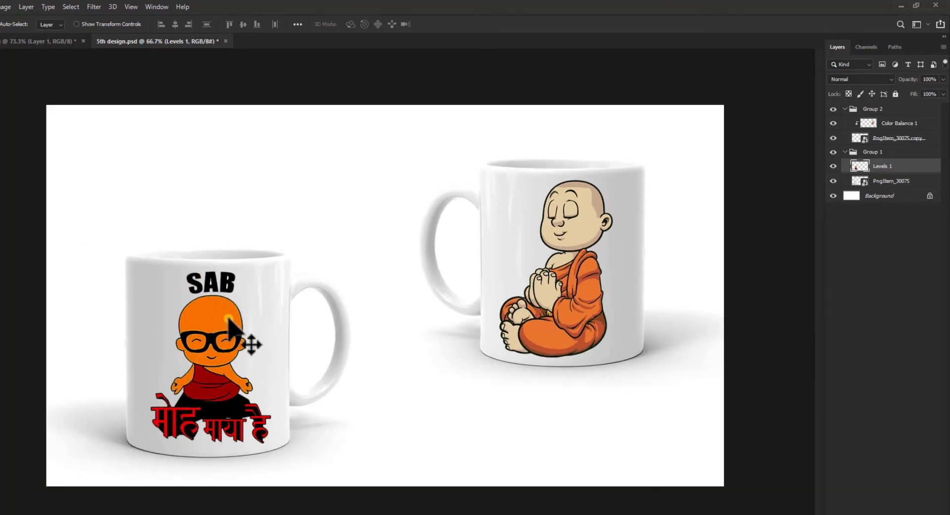
Clip the merged Levels 1 artwork layer to the PngItem_30075 mug layer and shift it slightly left on the mug
right_click(910, 171)
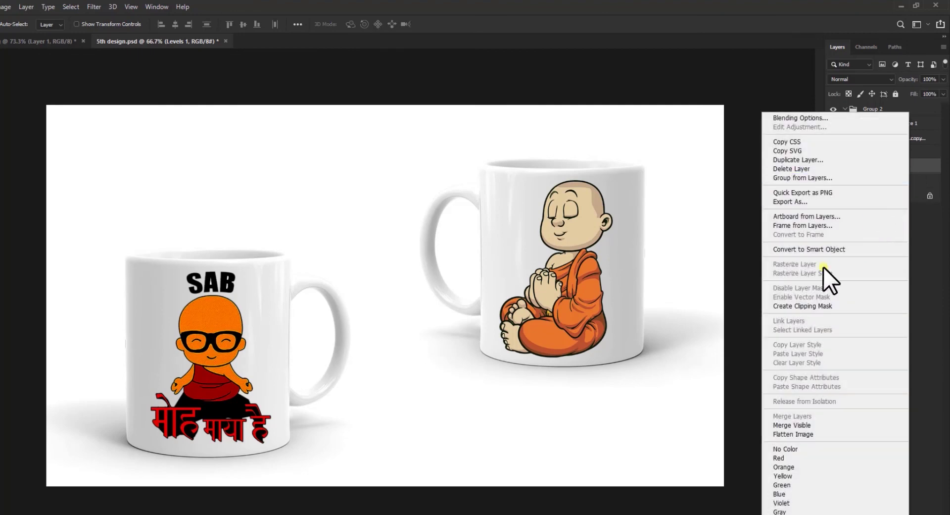
left_click(795, 307)
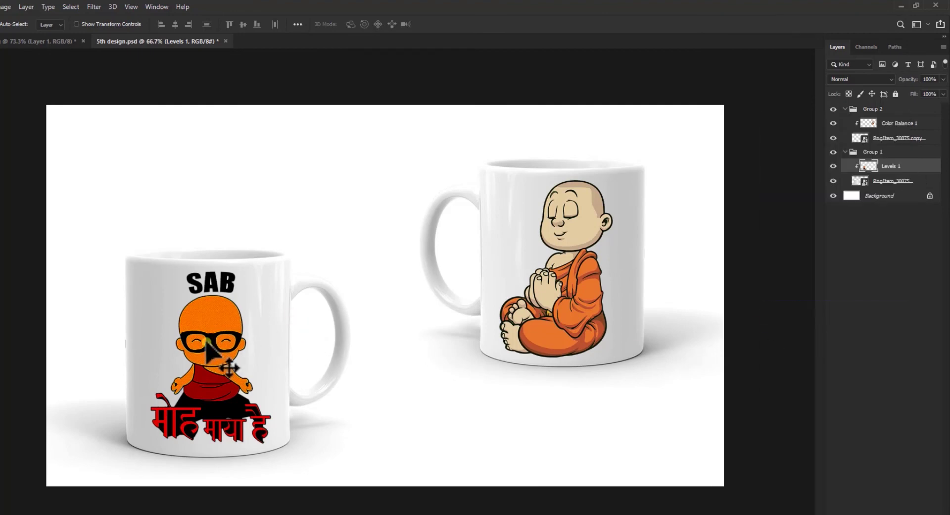
mouse_move(208, 349)
left_mouse_down()
mouse_move(356, 342)
mouse_move(239, 335)
mouse_move(61, 352)
mouse_move(267, 346)
mouse_move(188, 347)
mouse_move(199, 347)
left_mouse_up()
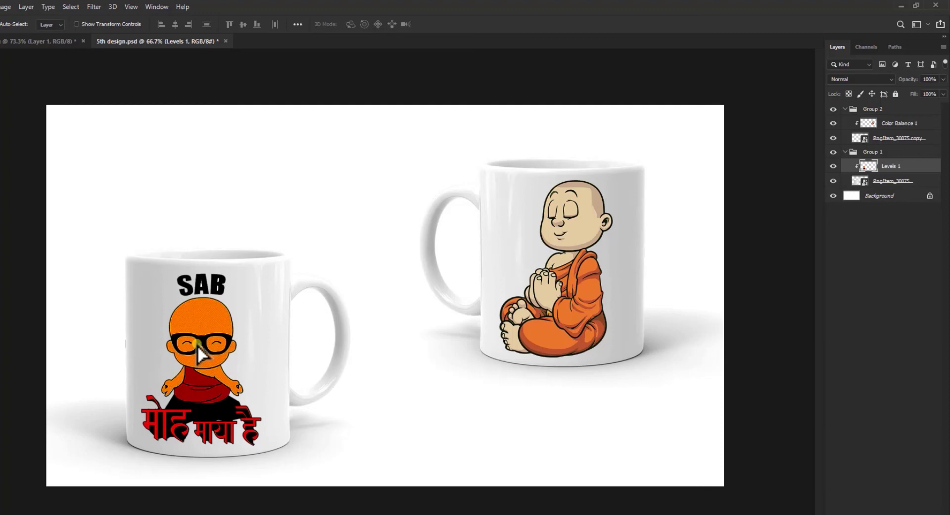
scroll(177, 355, "up", 2)
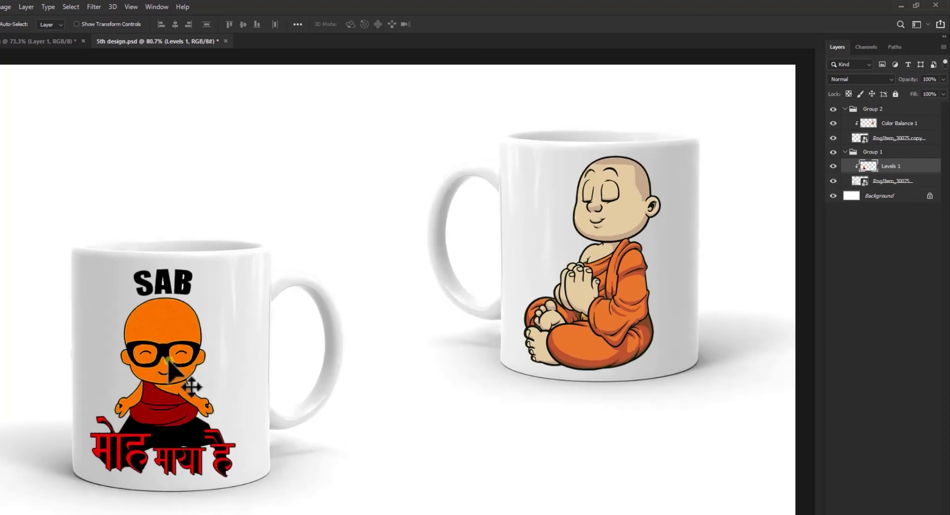
left_click_drag(148, 365, 151, 363)
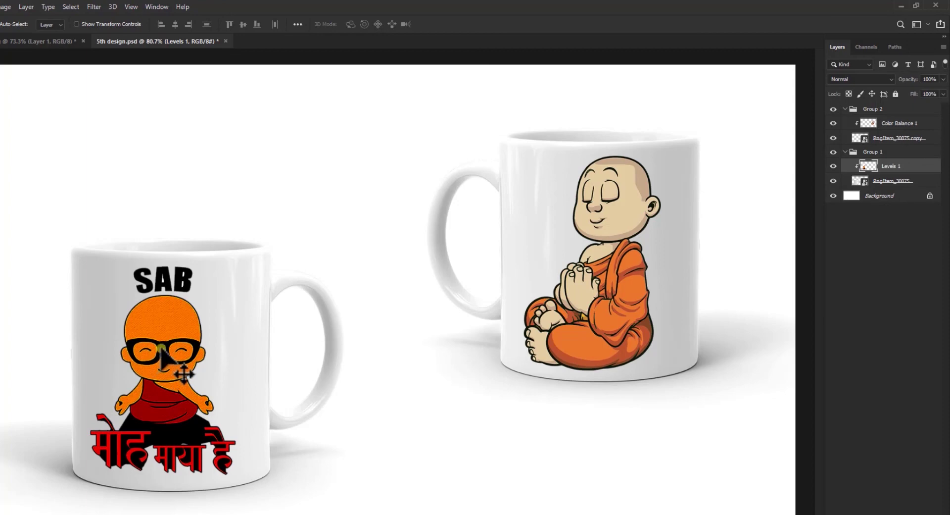
Preview blend modes on the clipped Levels 1 artwork layer and set it to Luminosity
left_click(859, 80)
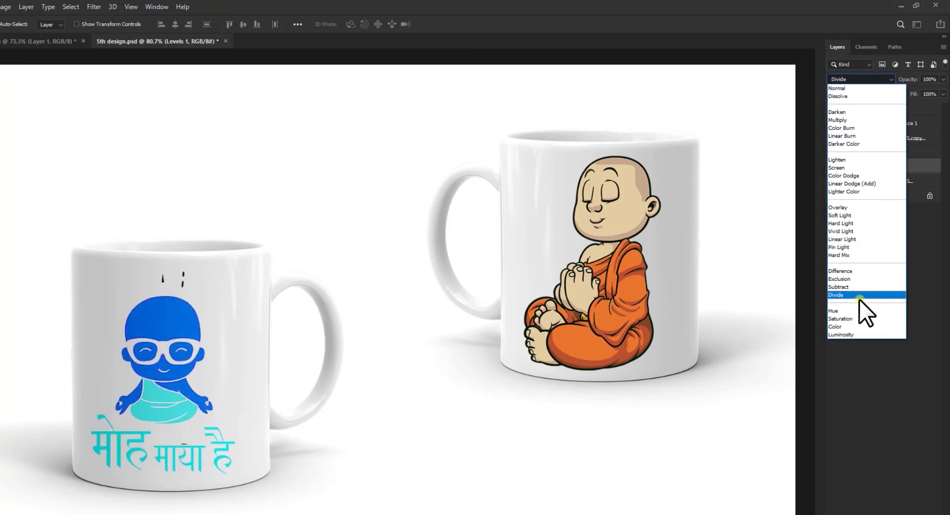
left_click(862, 335)
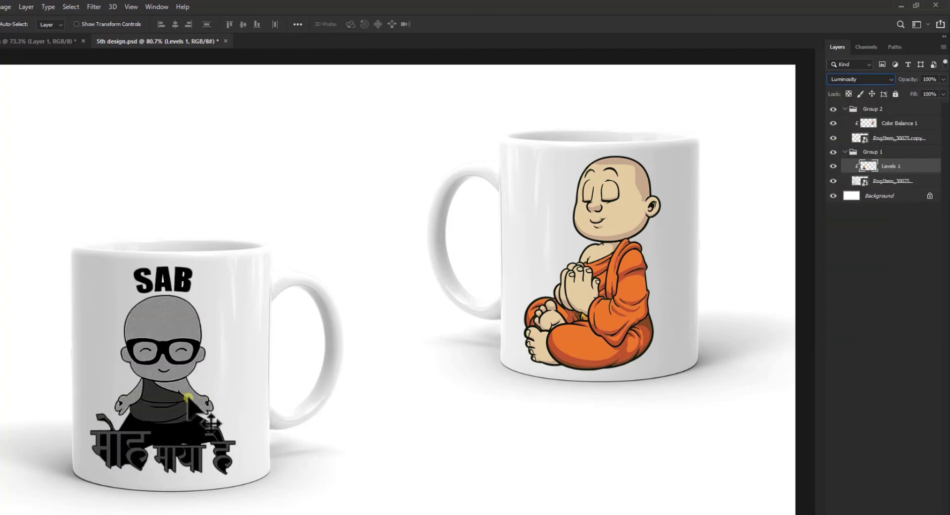